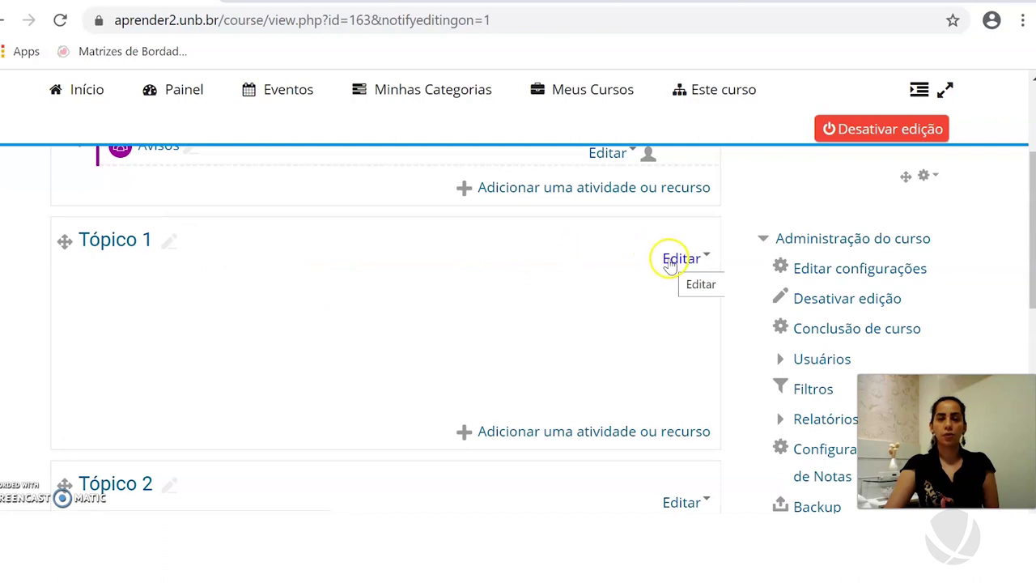
- Start adding an activity or resource to Tópico 1 and select Tarefa as the activity type
left_click(561, 437)
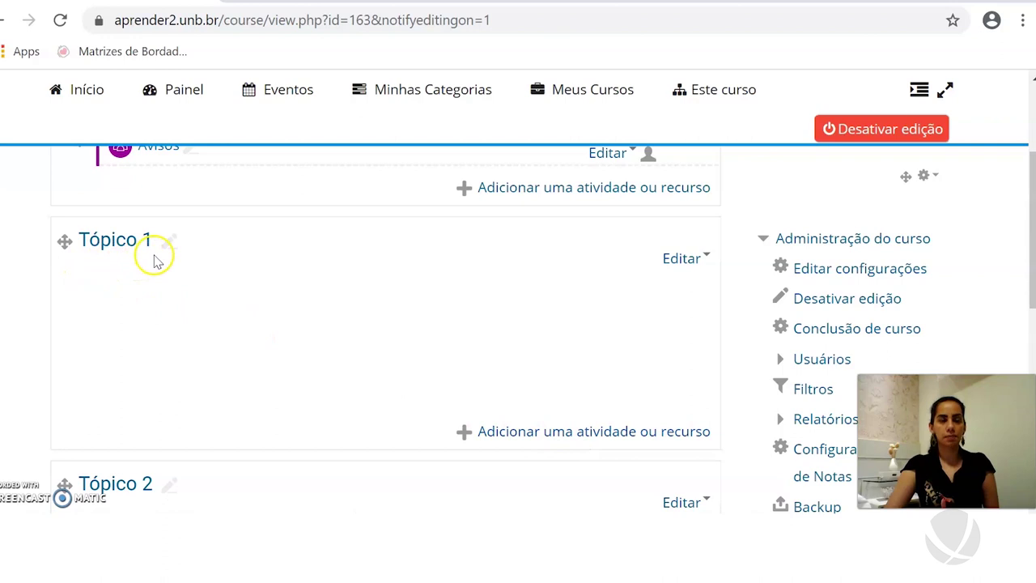
left_click(564, 437)
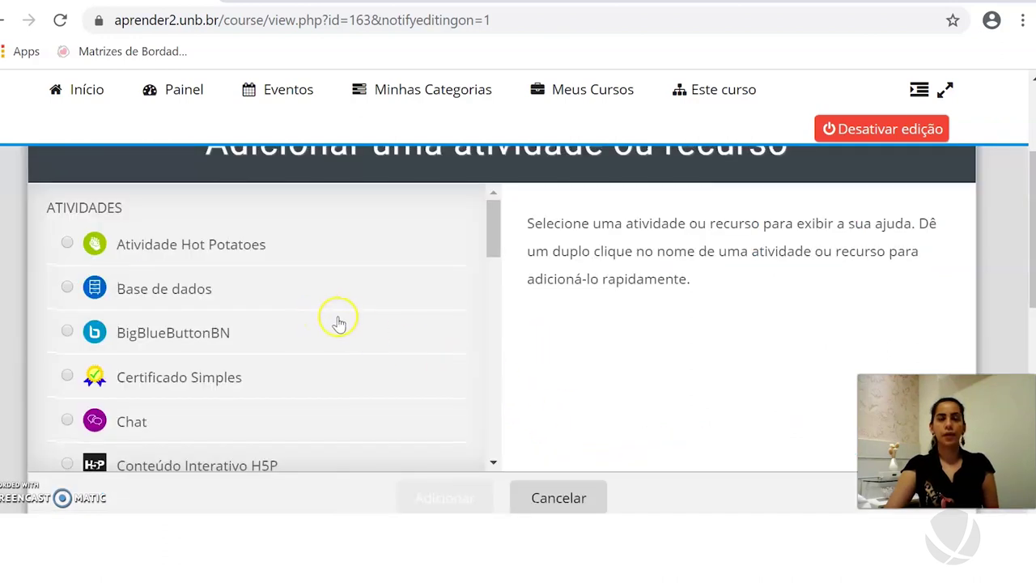
scroll(341, 321, "up", 1)
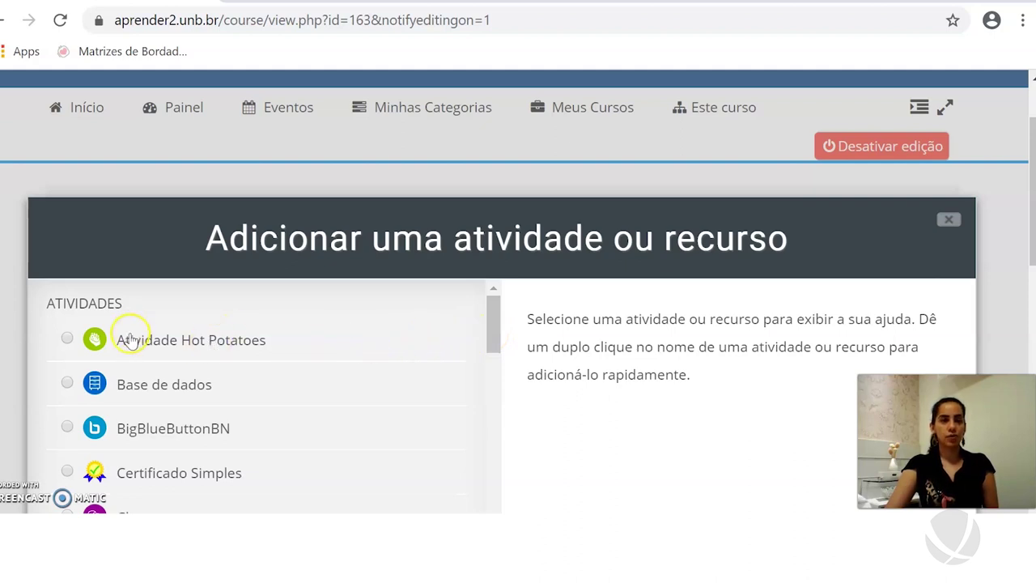
scroll(131, 344, "down", 1)
scroll(126, 356, "down", 1)
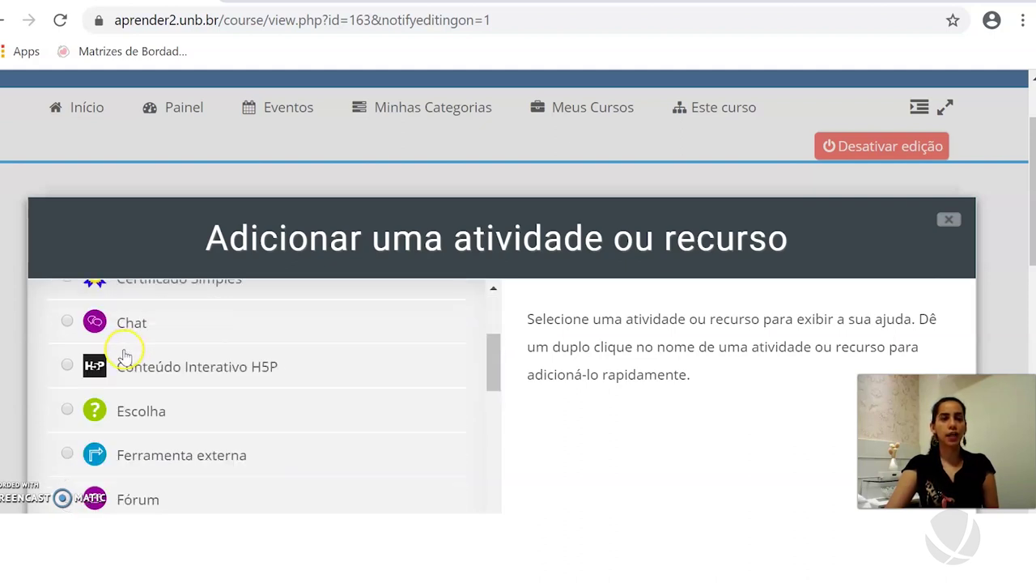
scroll(125, 357, "down", 1)
scroll(134, 378, "down", 2)
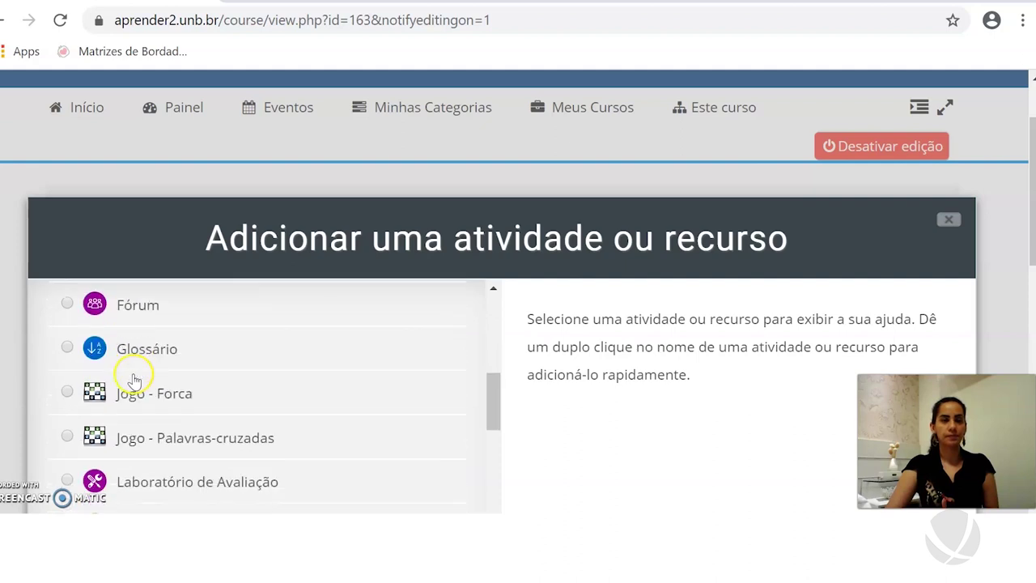
scroll(134, 378, "down", 4)
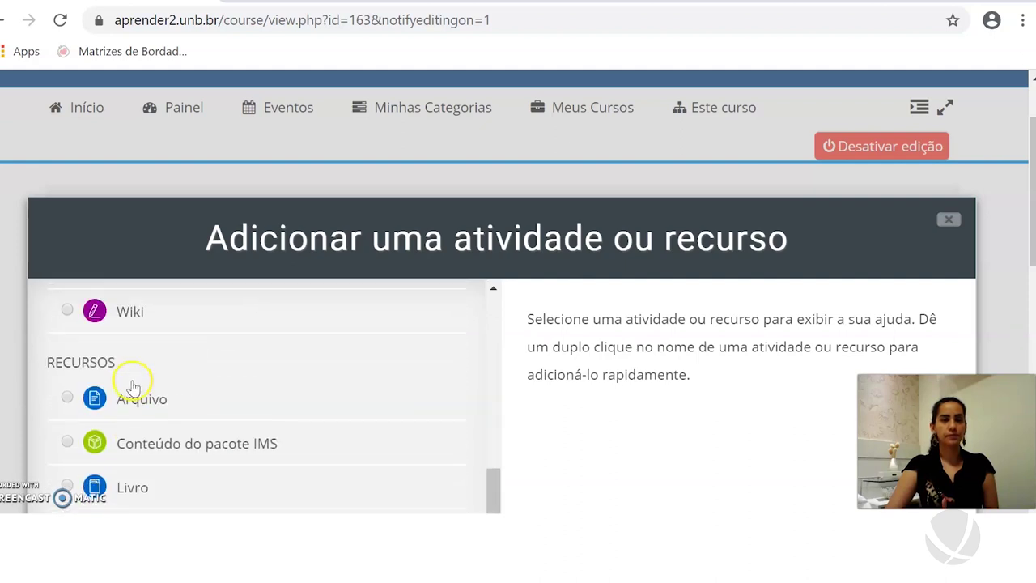
scroll(120, 344, "up", 1)
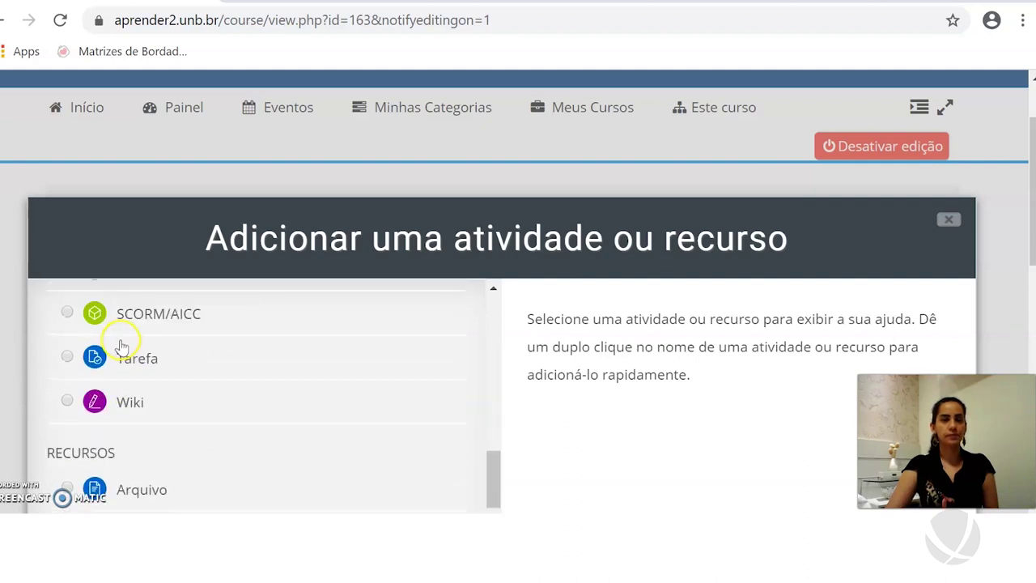
left_click(67, 357)
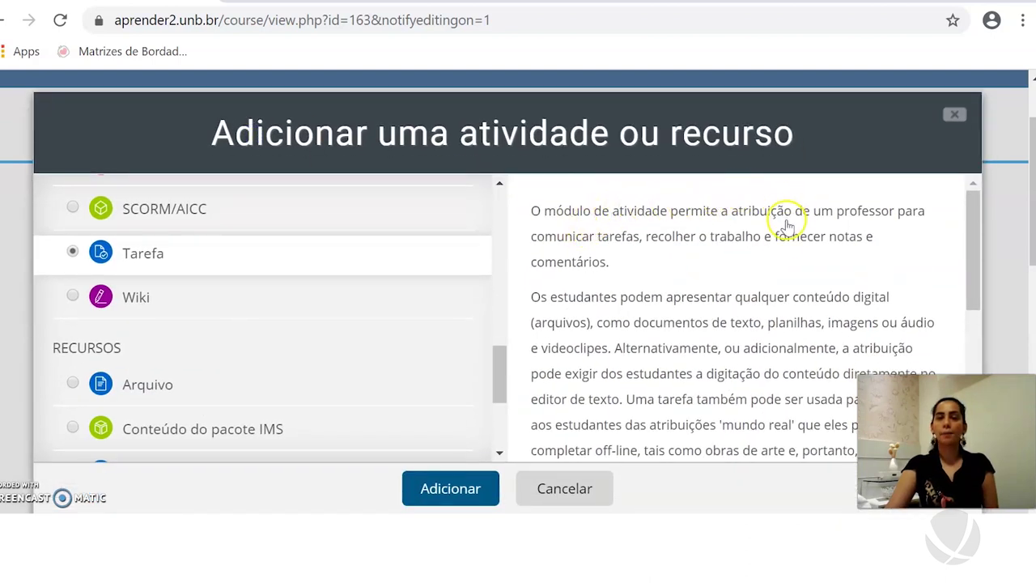
- Read the help text for the Tarefa activity and add it to Tópico 1
scroll(785, 267, "down", 3)
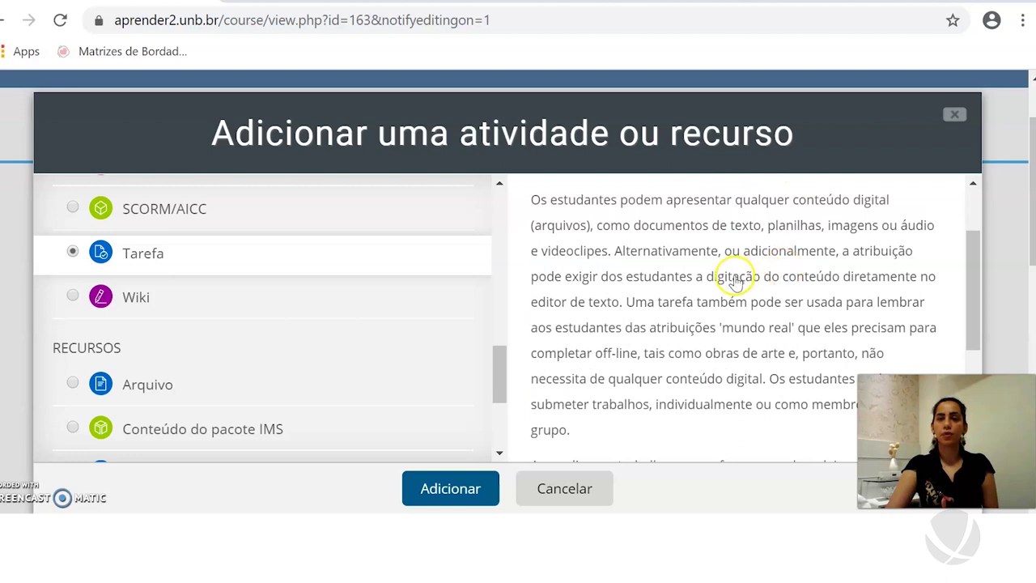
scroll(732, 279, "up", 3)
scroll(731, 278, "down", 3)
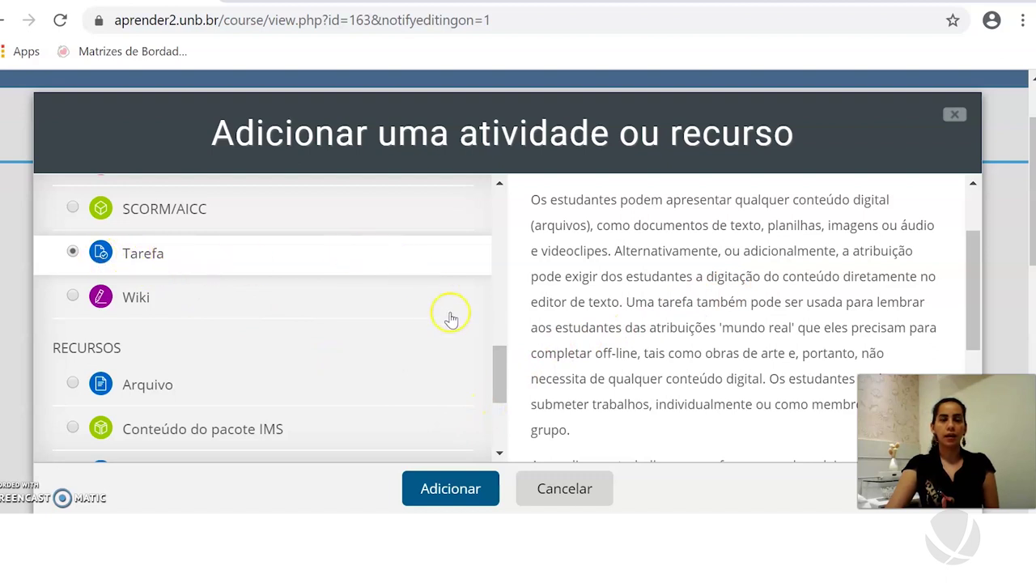
left_click(446, 491)
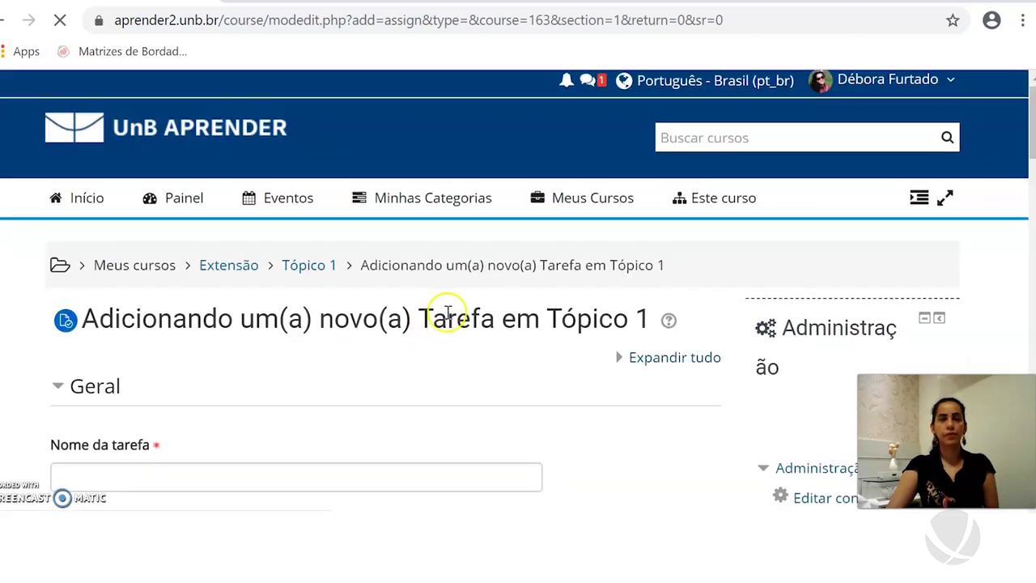
- Name the new assignment "Tarefa 1"
scroll(447, 314, "down", 1)
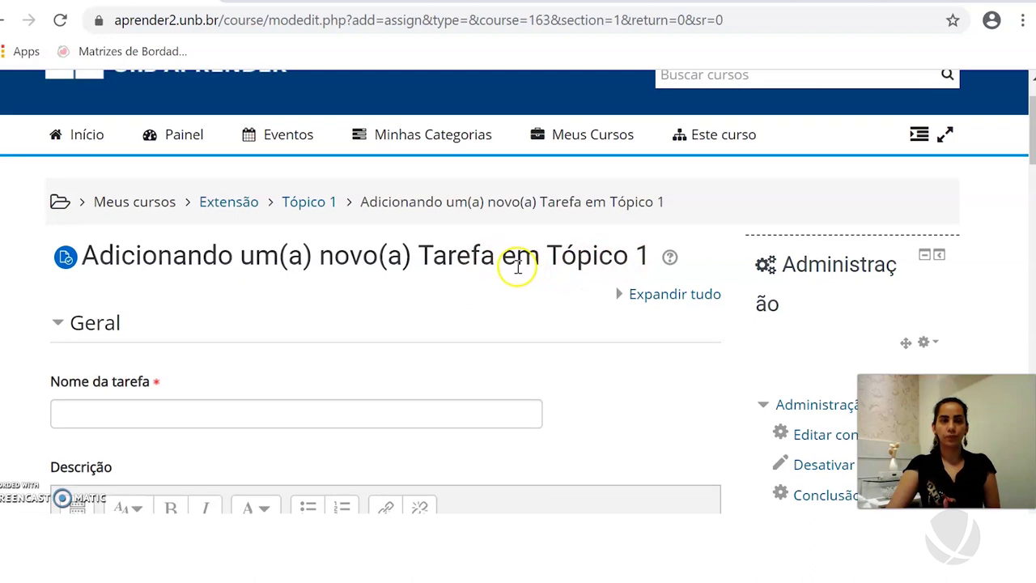
scroll(518, 267, "down", 2)
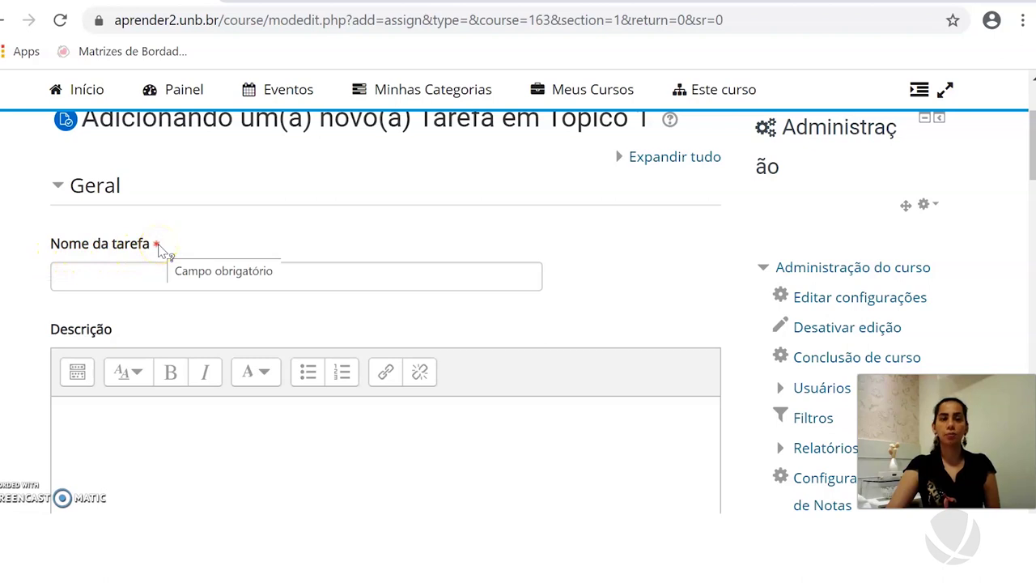
left_click(111, 282)
type("Tarefa 1")
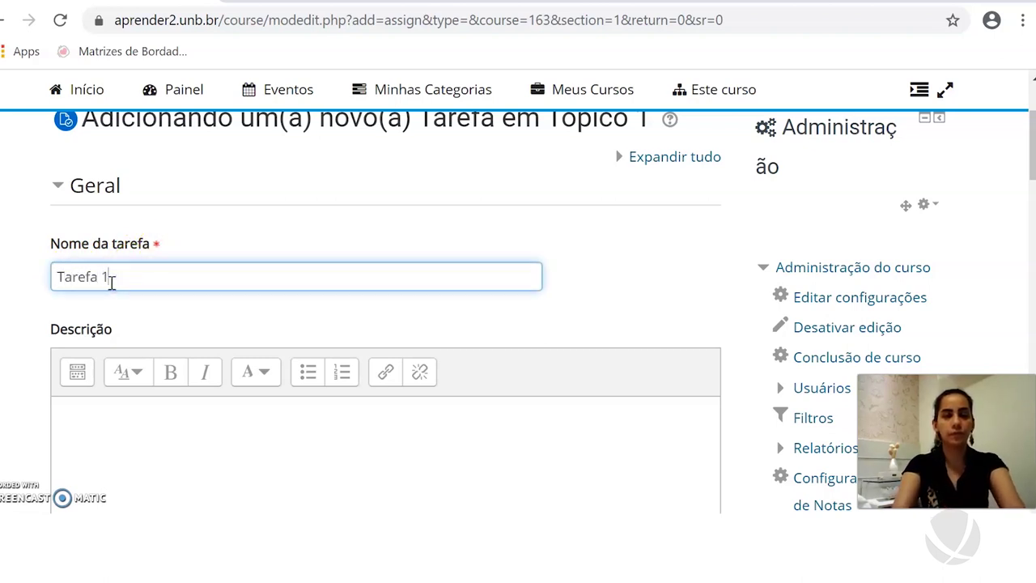
- Write the assignment description "Caros estudantes," followed on a new line by "esta é a tarefa 1. Realize uma resenha do texto..."
scroll(116, 280, "down", 1)
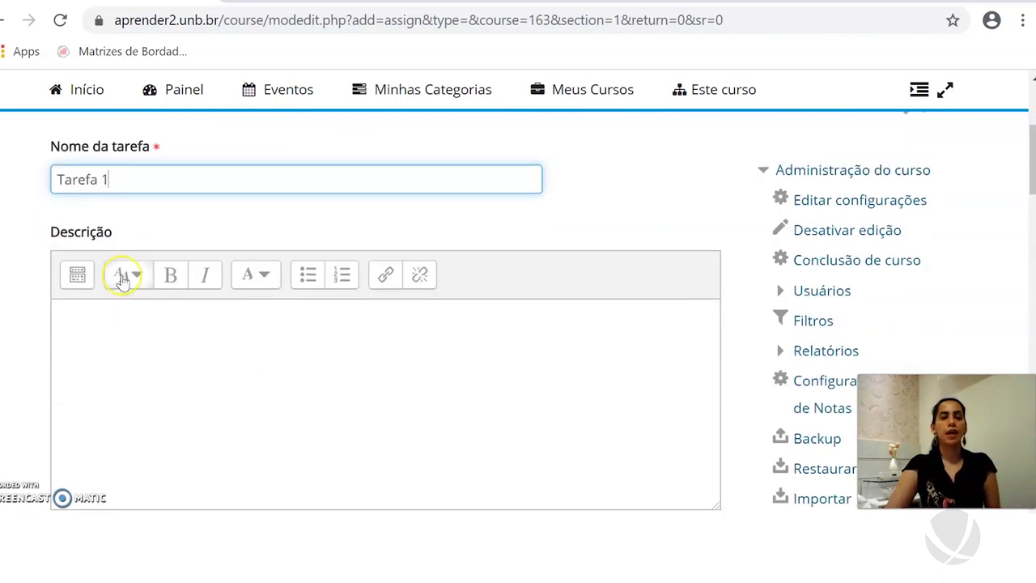
scroll(121, 278, "down", 1)
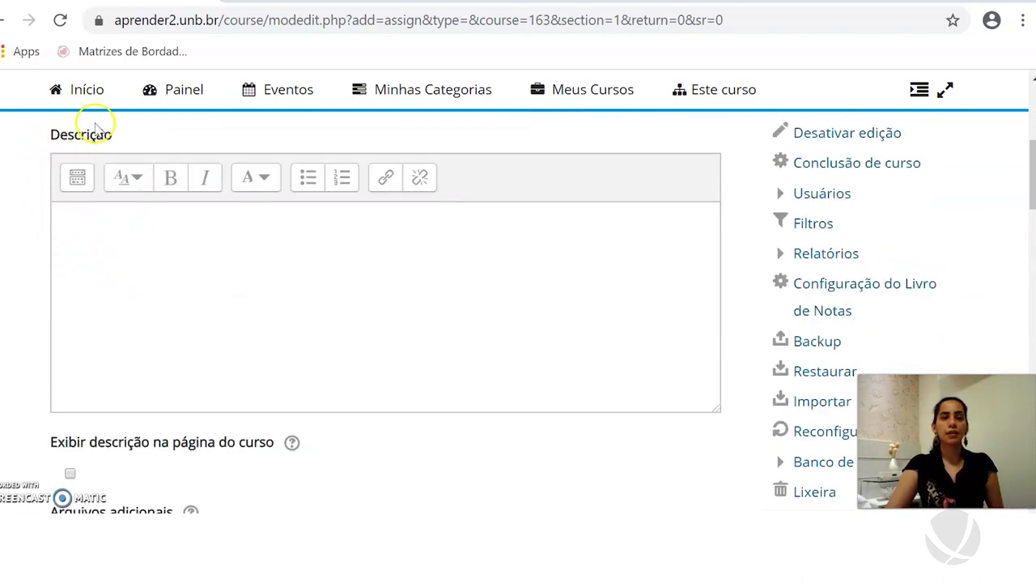
left_click(56, 240)
type("Caro")
type("s")
key("BackSpace")
type("ros estu")
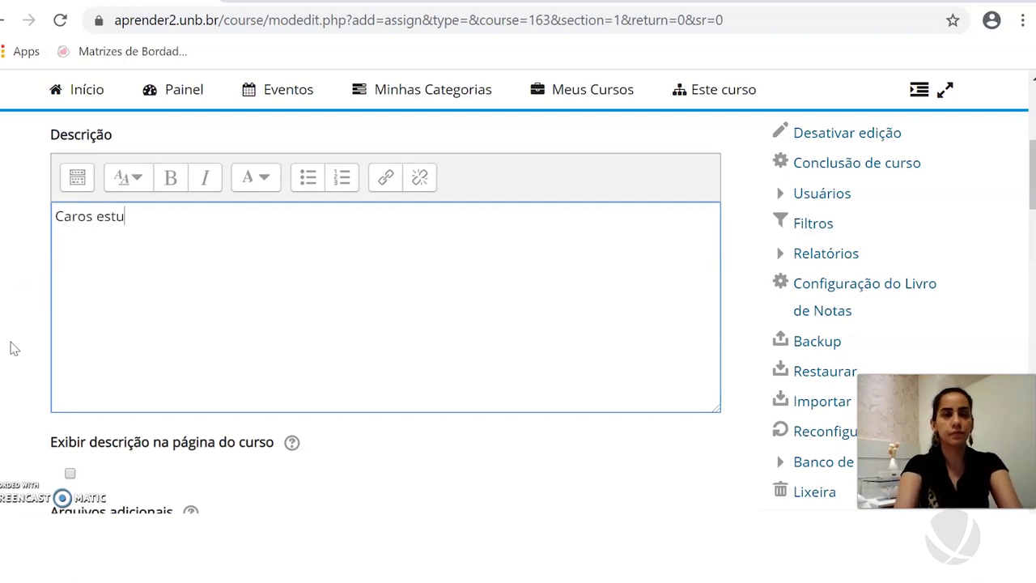
type("dnantes")
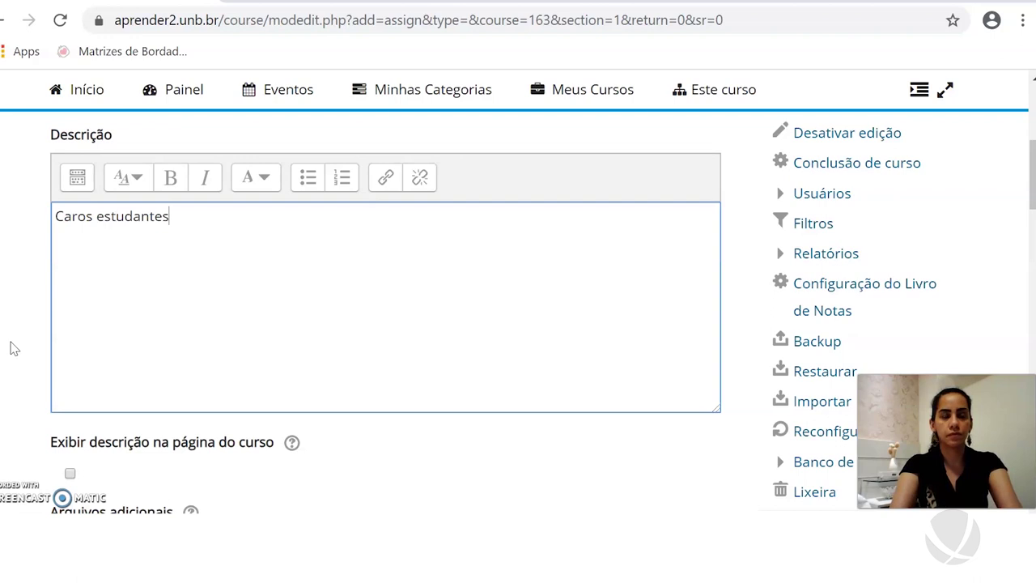
type(",e")
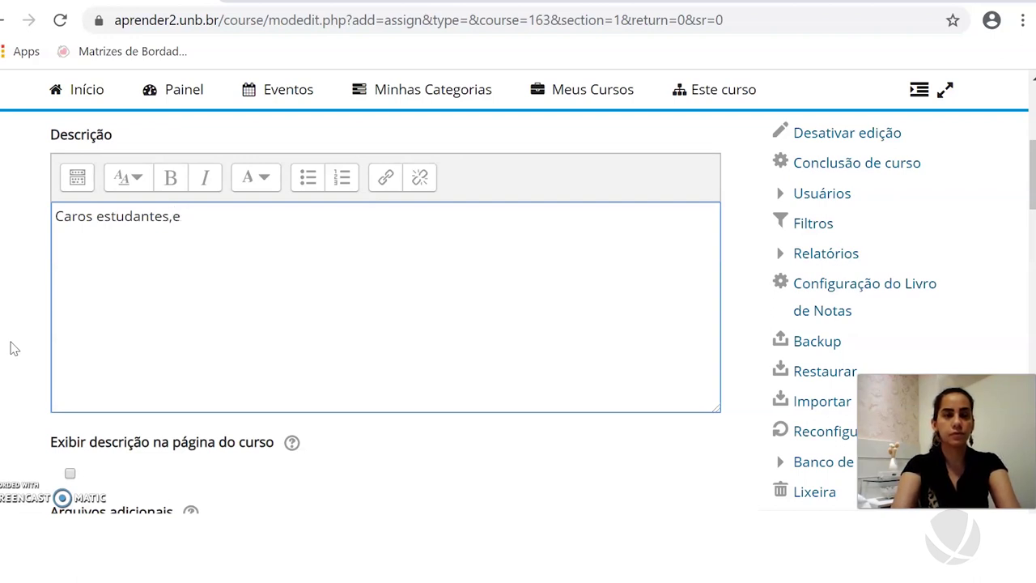
type("sesta ")
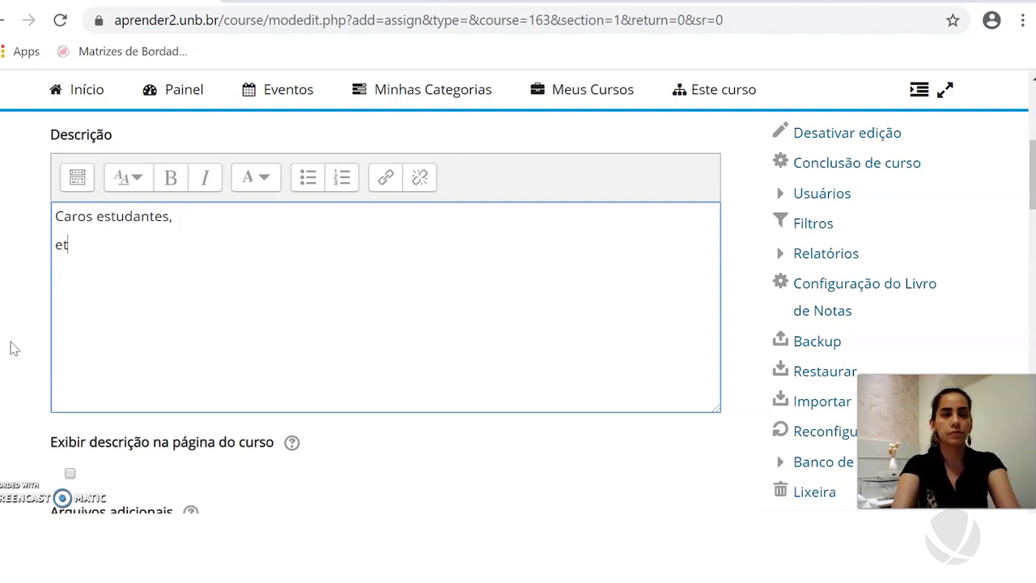
type("é a ter")
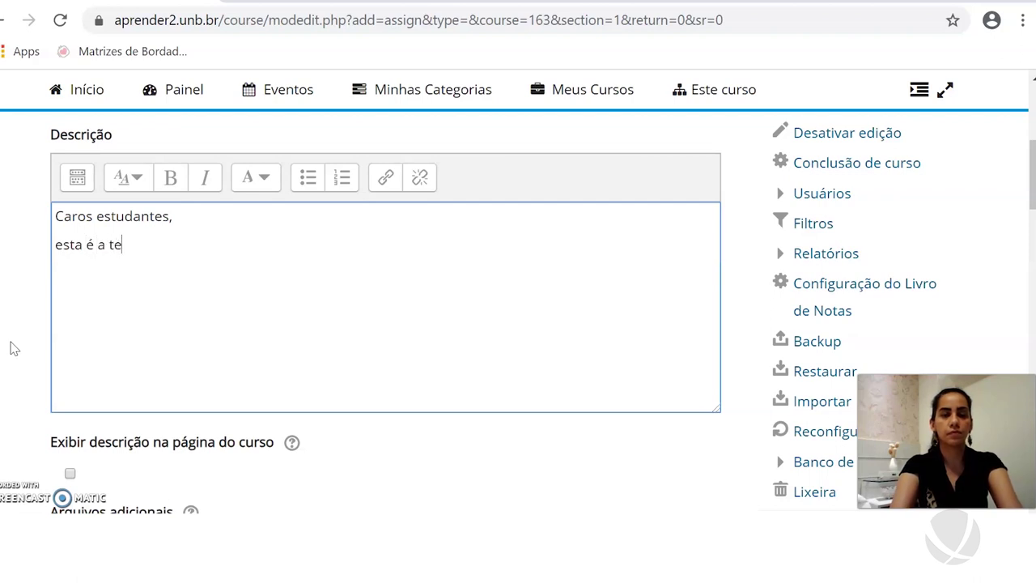
key("BackSpace")
key("BackSpace")
type("tarefa ")
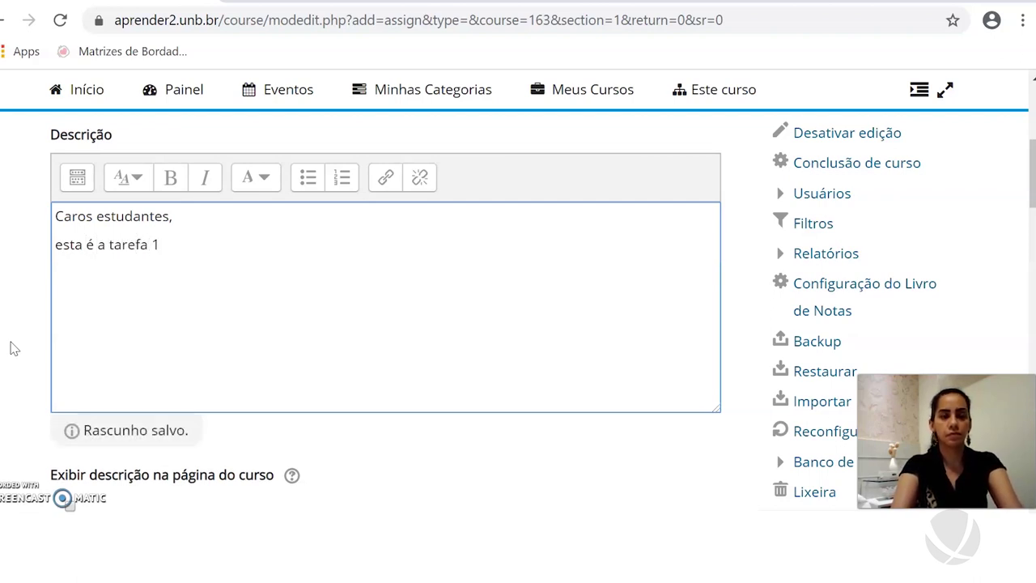
type("1")
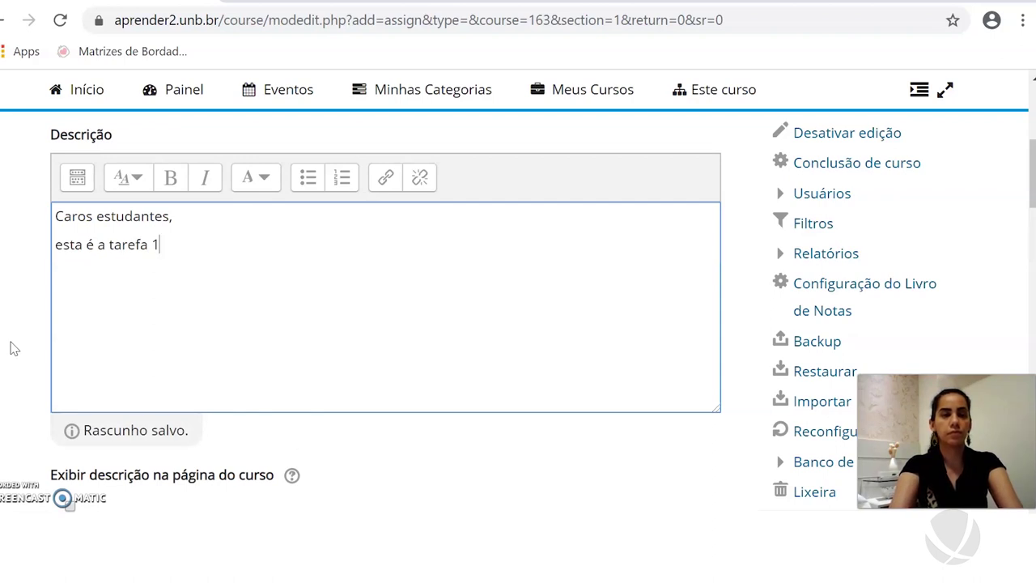
type(". Realize uma resenha do texto...")
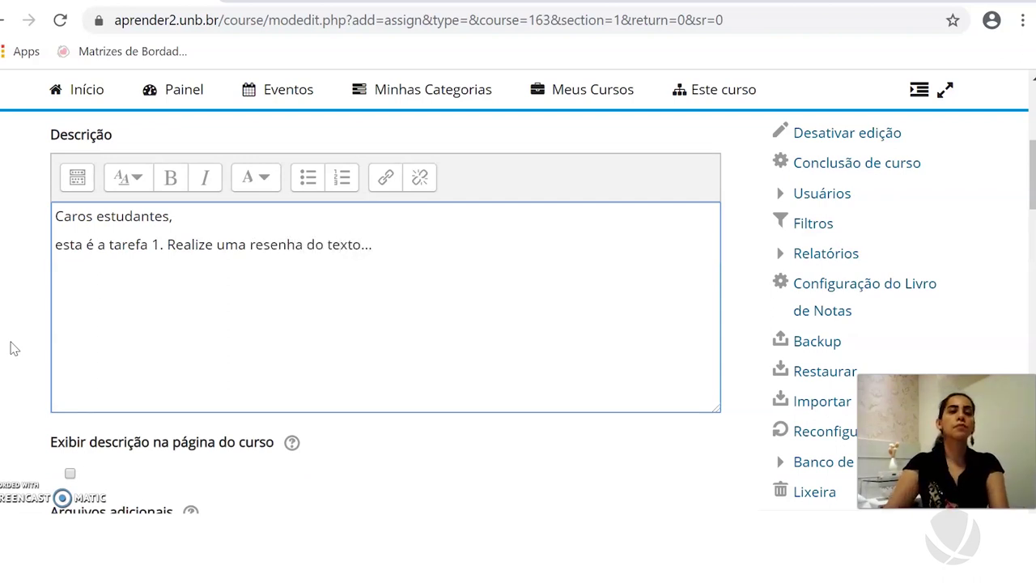
- Make the greeting "Caros estudantes," bold in the assignment description
left_click(112, 298)
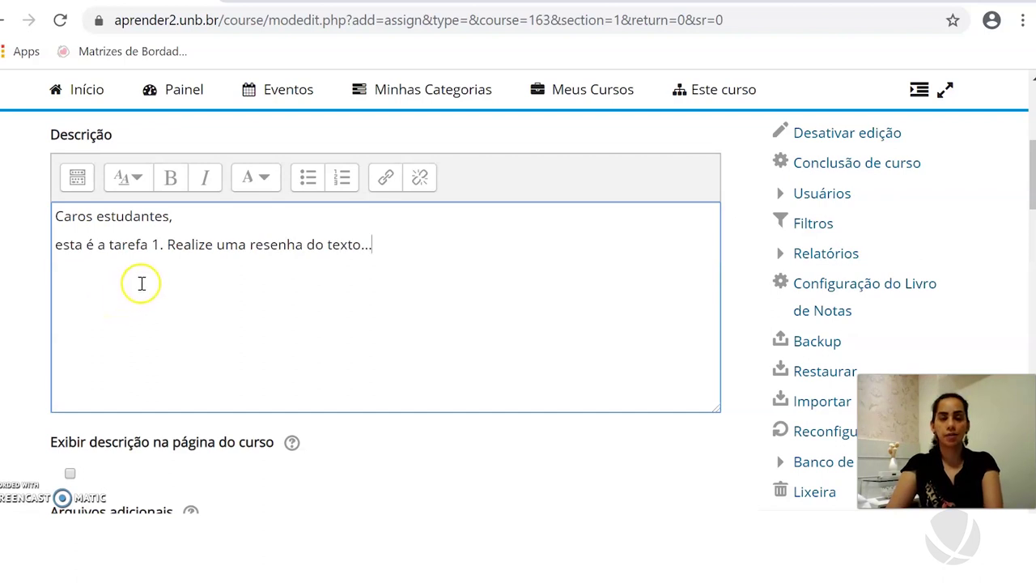
left_click_drag(57, 217, 182, 216)
left_click(172, 175)
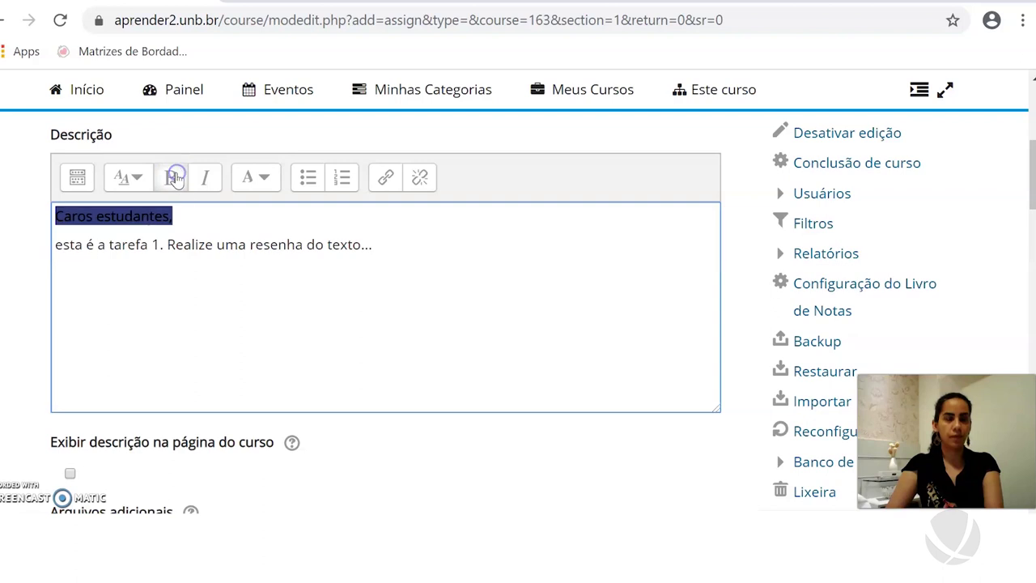
left_click(401, 247)
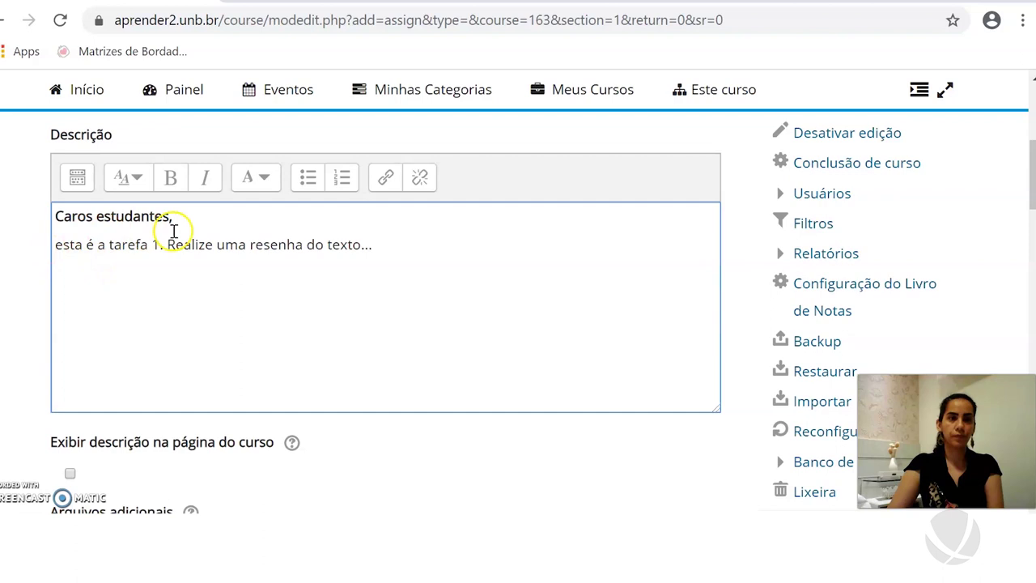
- Enable showing the assignment description on the course page
scroll(382, 259, "down", 1)
scroll(383, 260, "down", 2)
scroll(192, 329, "up", 2)
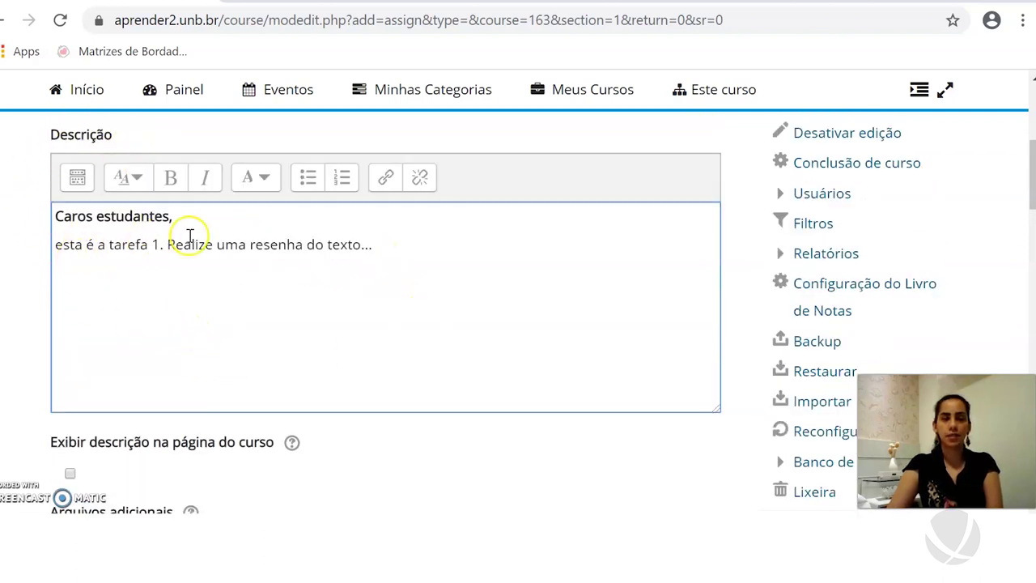
scroll(340, 328, "down", 1)
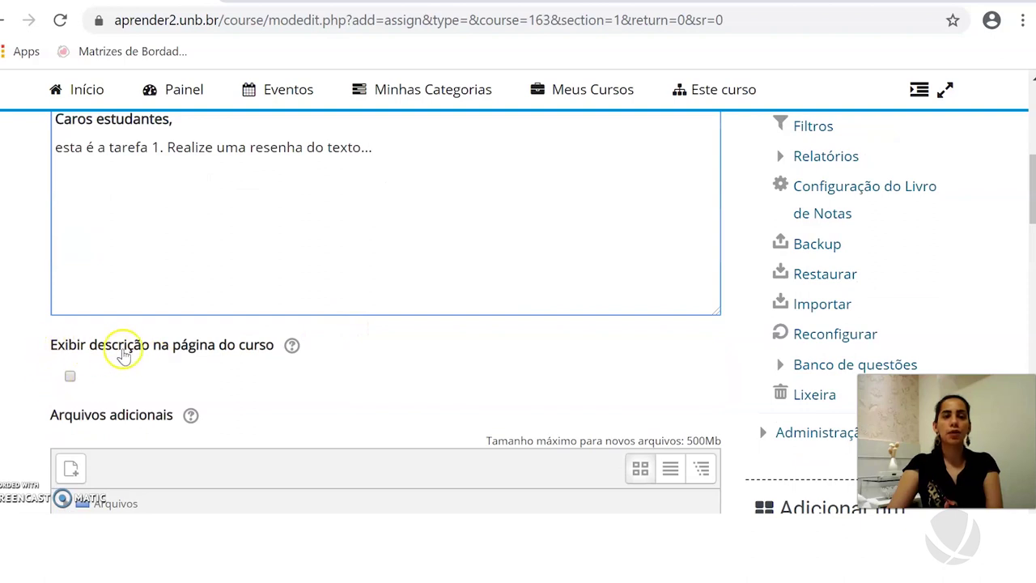
left_click(70, 377)
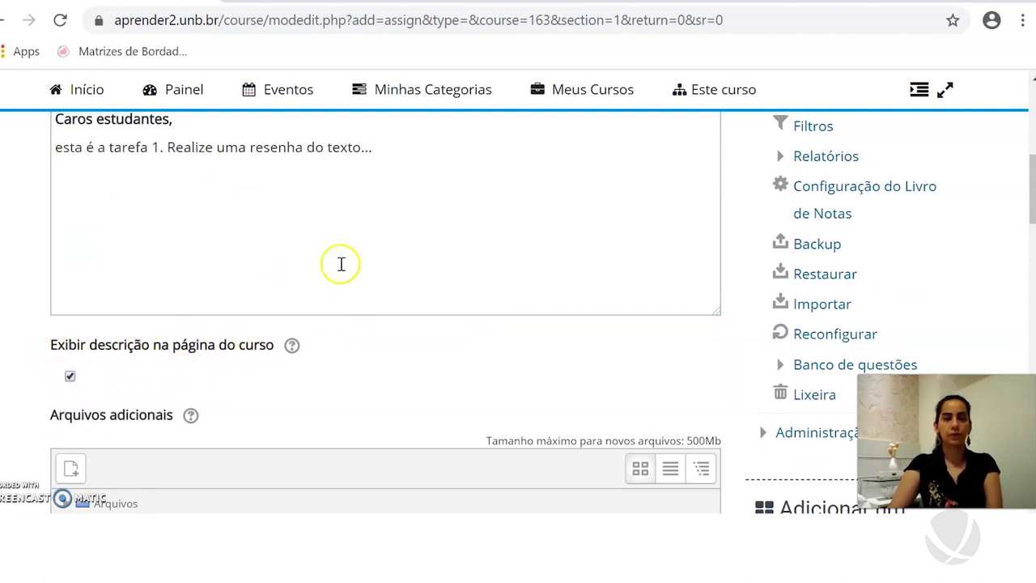
- Examine the additional files area and the Disponibilidade date settings of the assignment
scroll(361, 249, "down", 2)
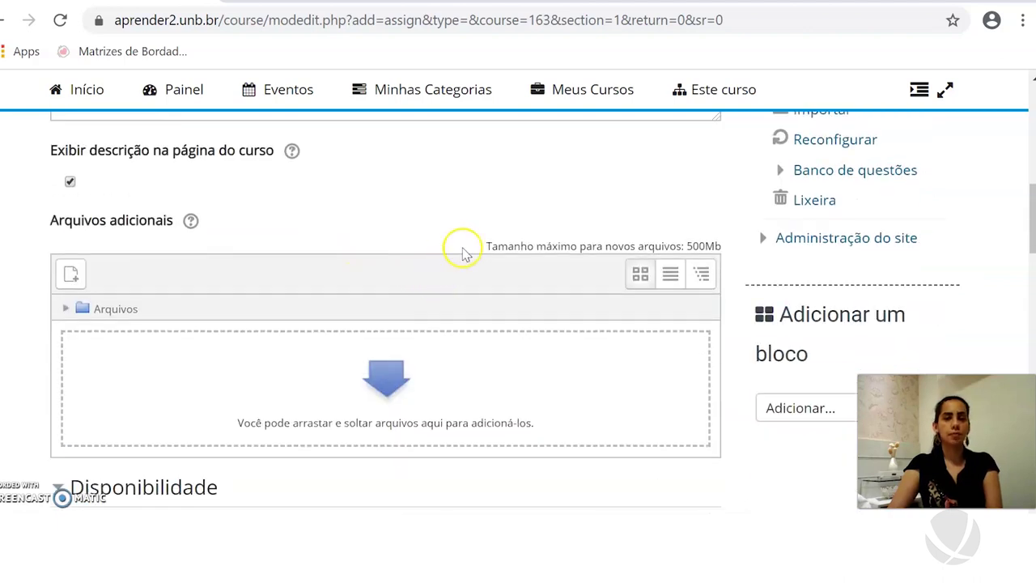
scroll(243, 204, "down", 1)
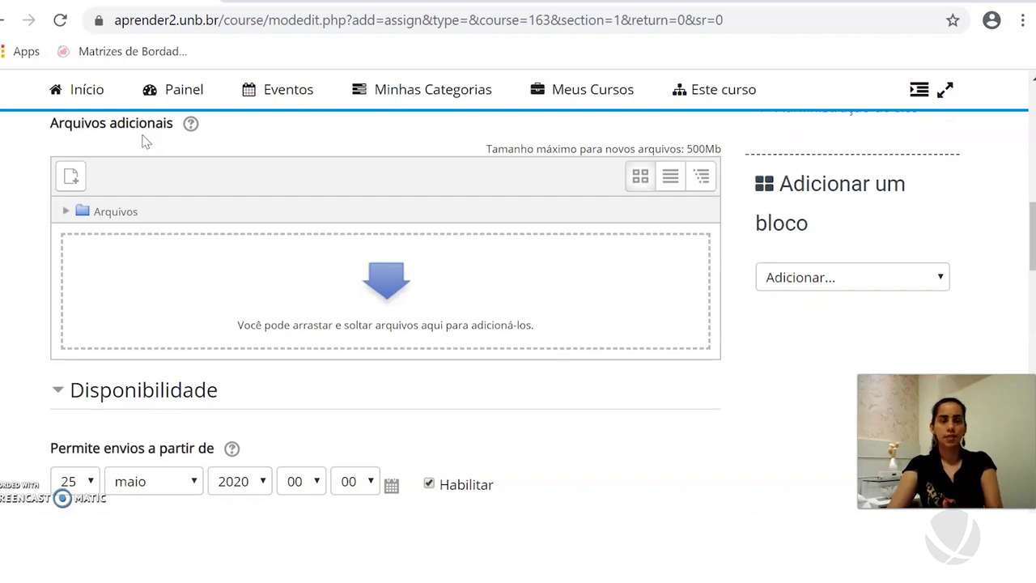
left_click(71, 180)
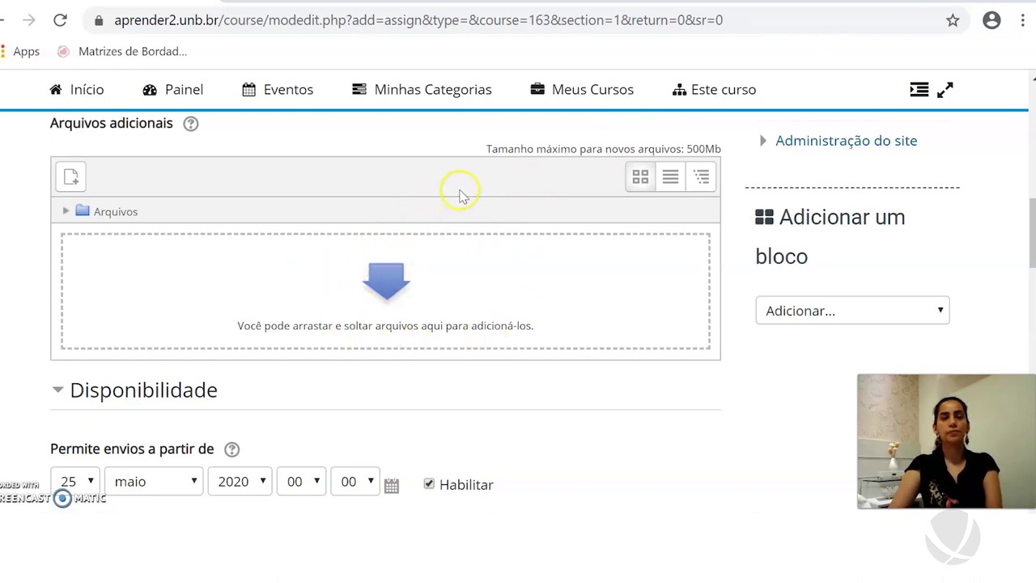
scroll(460, 194, "down", 3)
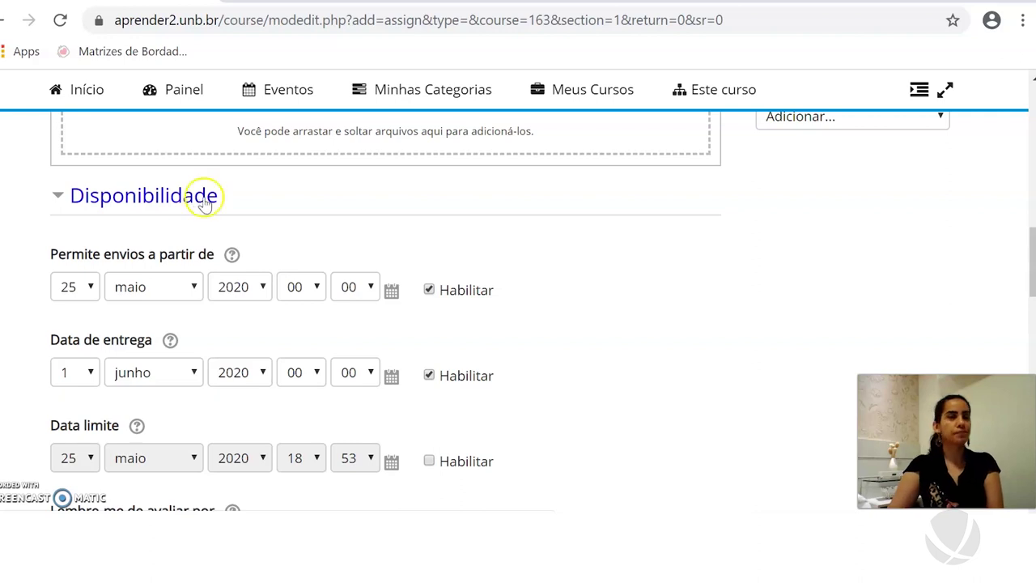
scroll(202, 198, "down", 1)
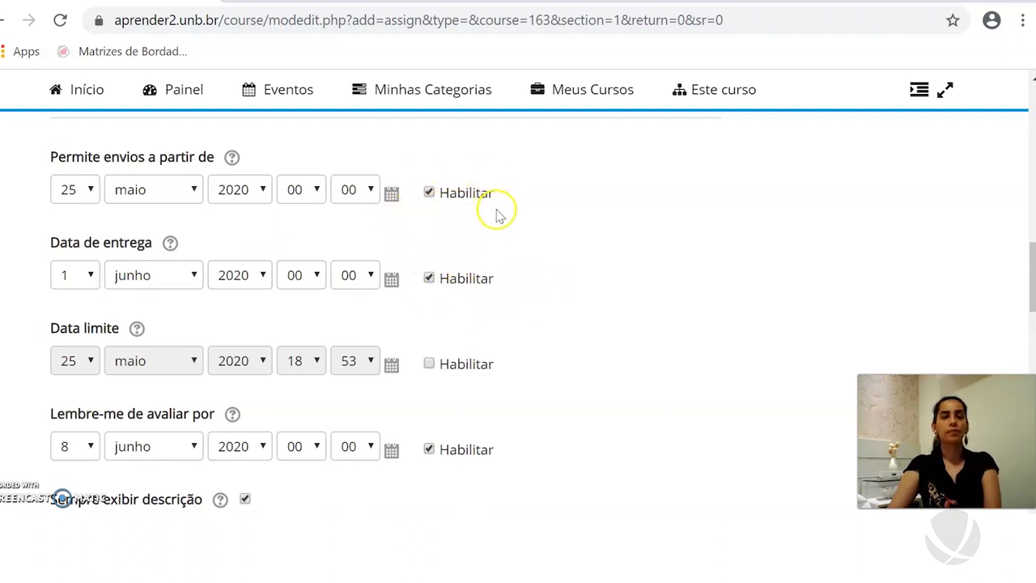
- Enable the assignment's Data limite and set its day and month to 6 junho 2020
scroll(488, 213, "down", 1)
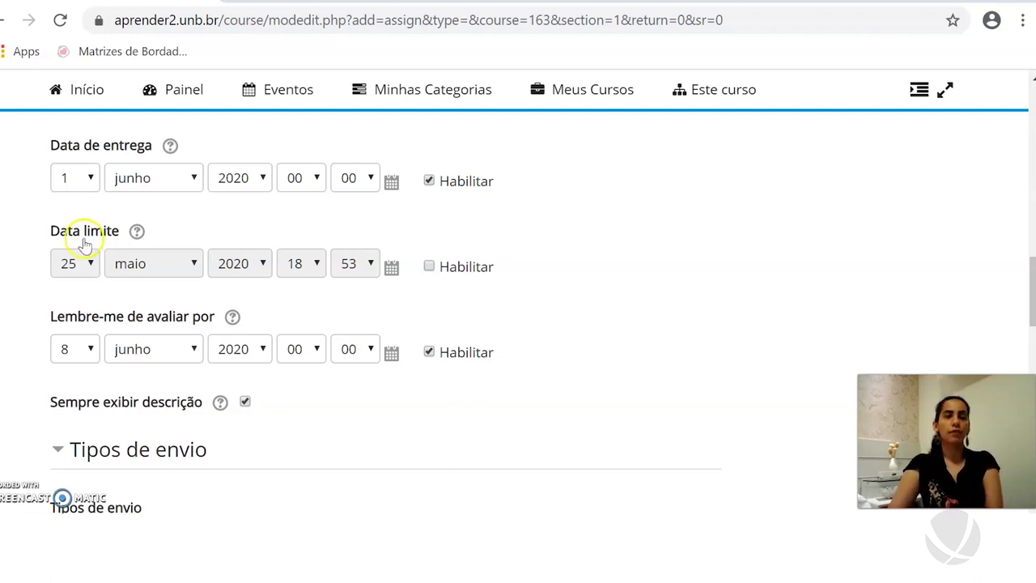
left_click(430, 268)
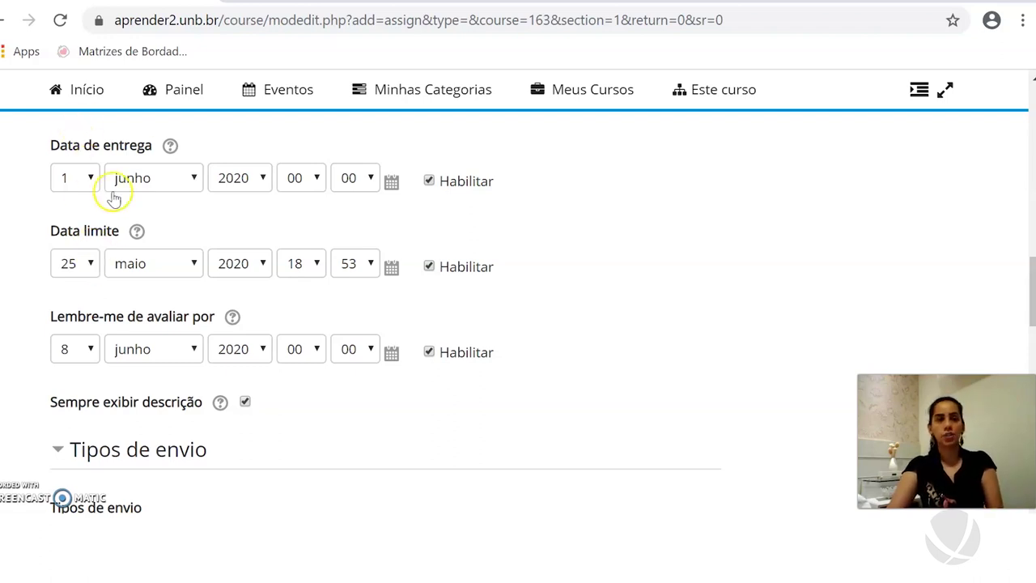
left_click(94, 265)
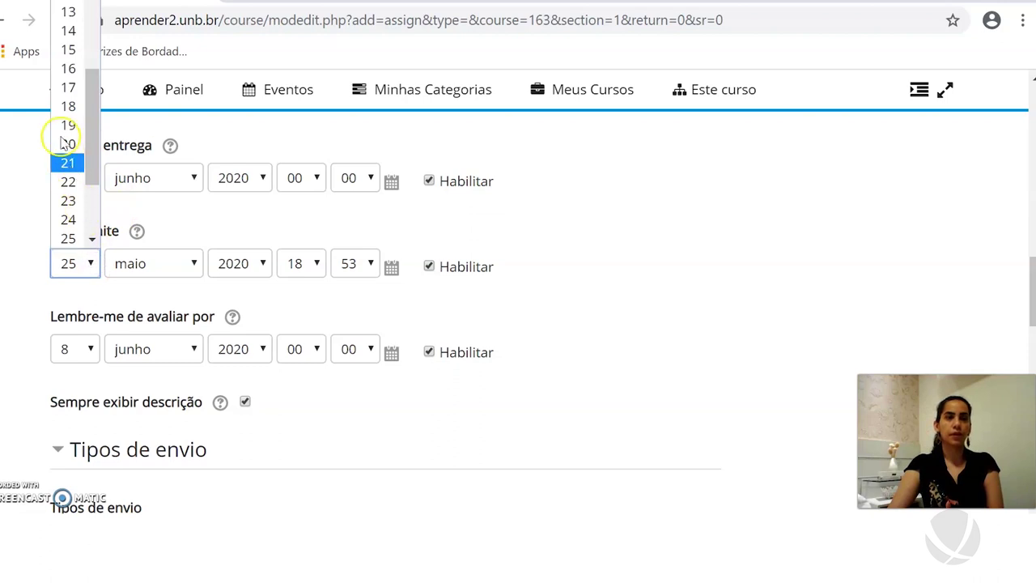
scroll(42, 88, "up", 3)
left_click(70, 458)
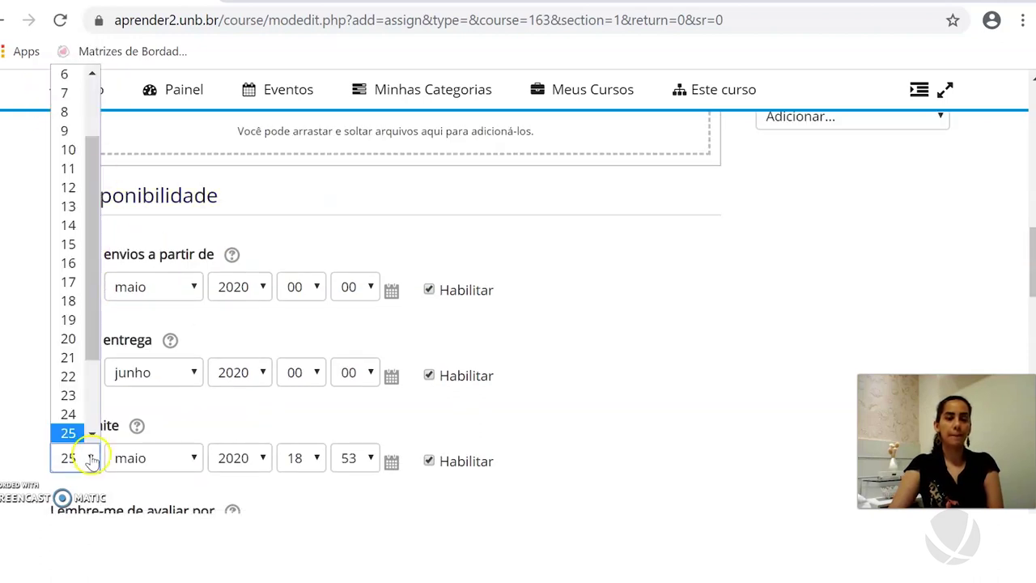
left_click(68, 72)
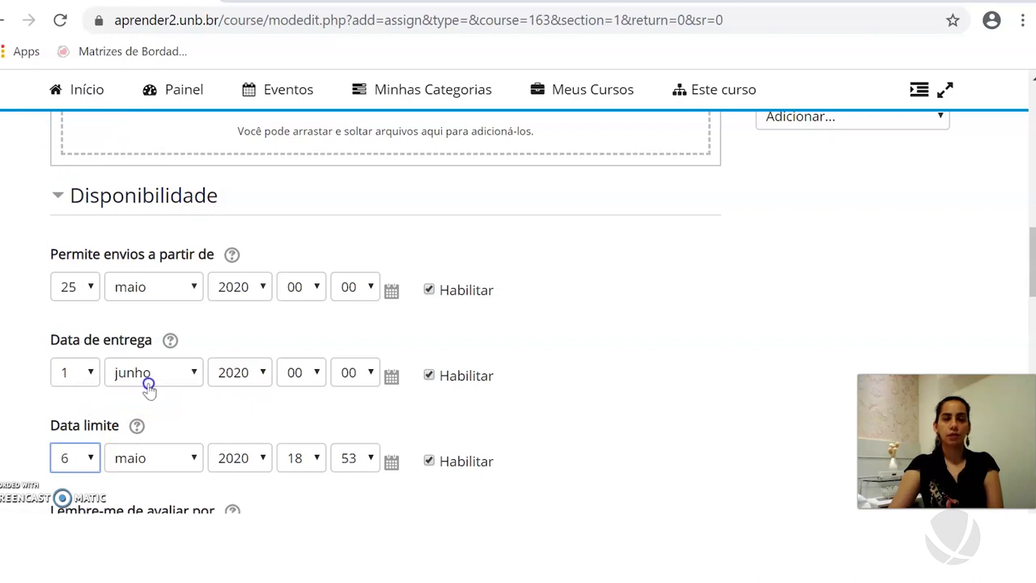
left_click(197, 459)
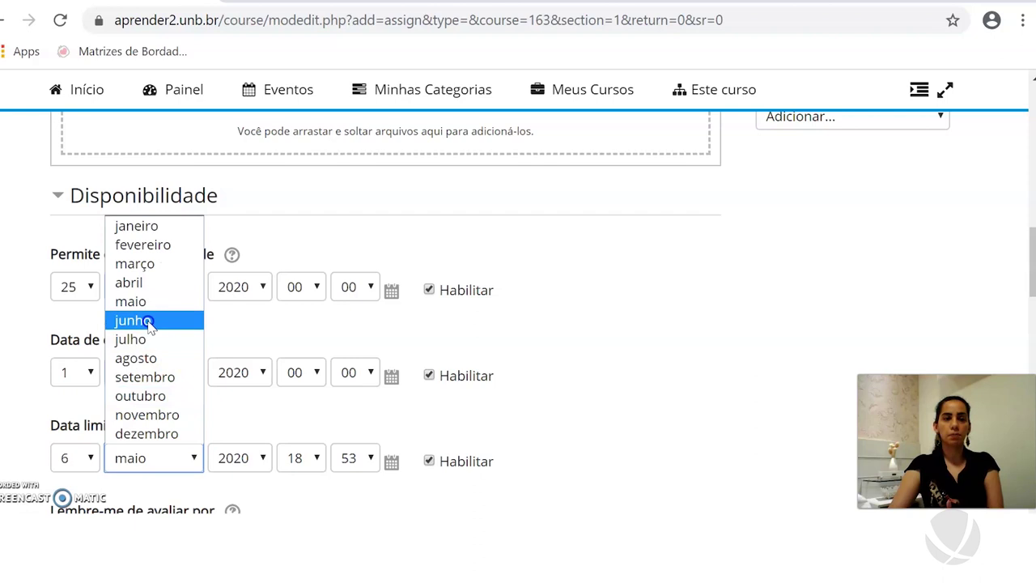
left_click(148, 320)
scroll(581, 326, "down", 1)
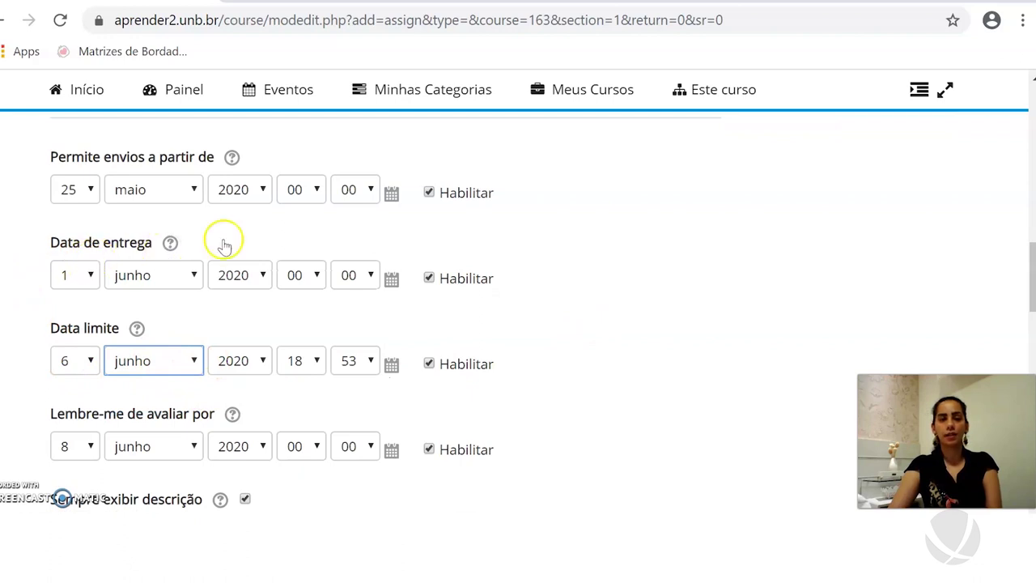
- Disable the Lembre-me de avaliar por reminder date
scroll(664, 206, "down", 1)
scroll(664, 206, "down", 1)
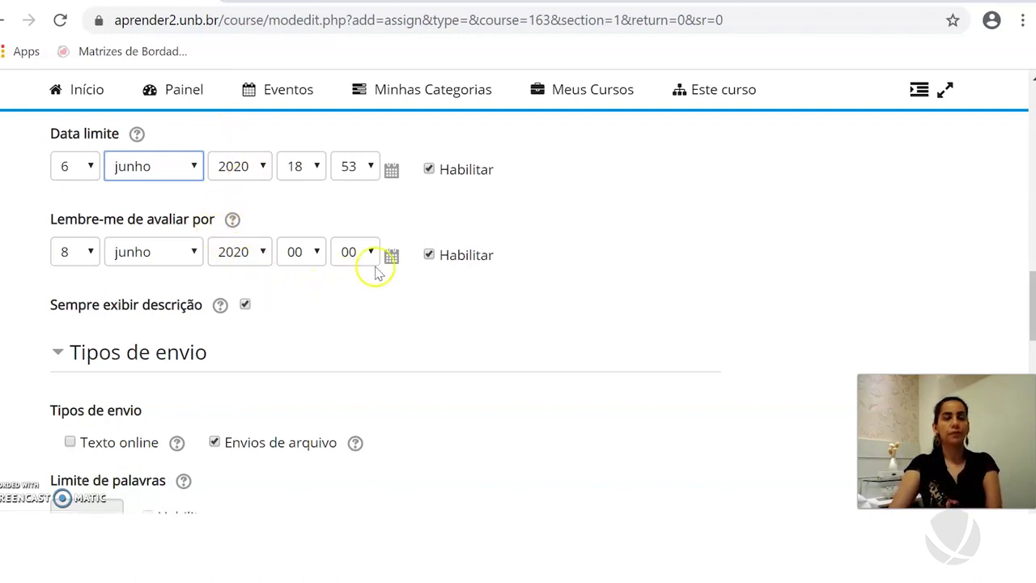
left_click(428, 257)
left_click(488, 256)
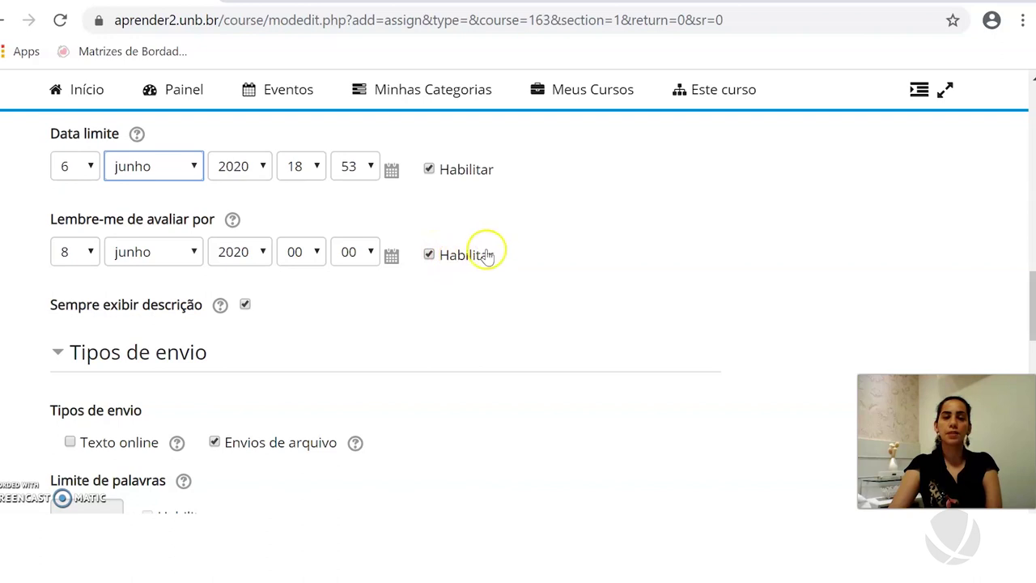
left_click(428, 256)
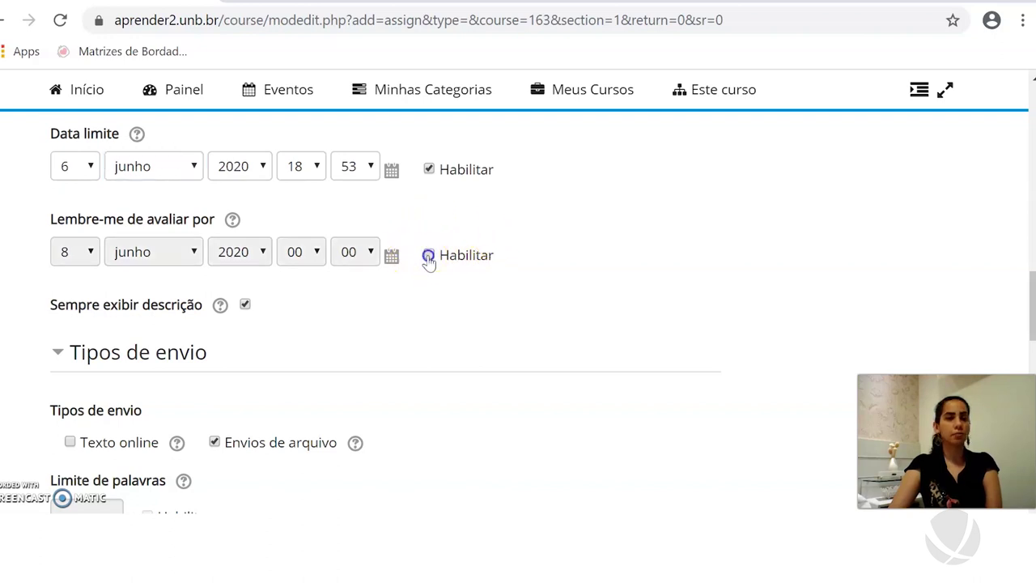
- Try Texto online with a word limit as the submission type, and restore Envios de arquivo as the only type
scroll(542, 186, "down", 1)
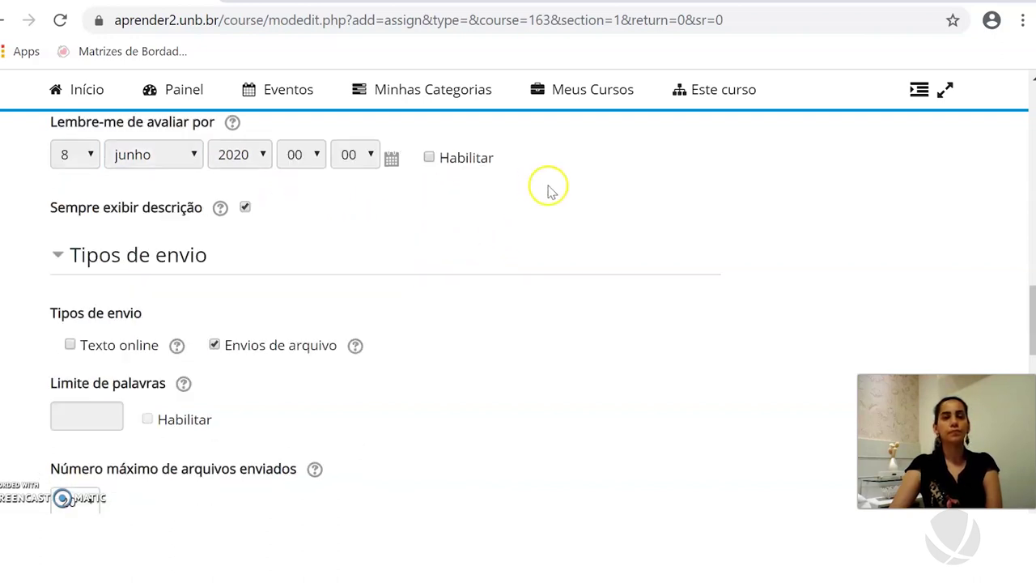
scroll(548, 190, "down", 1)
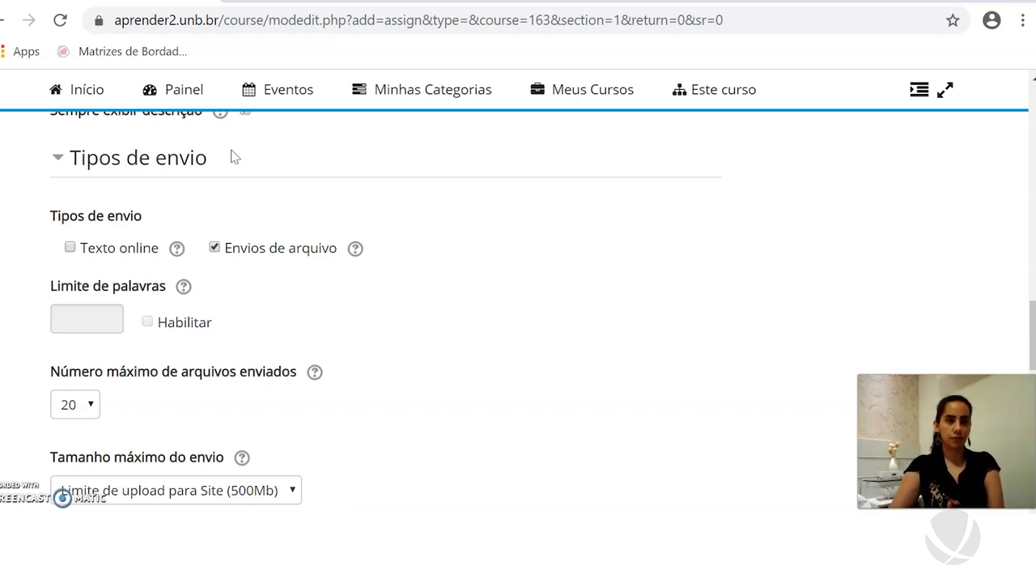
left_click(69, 248)
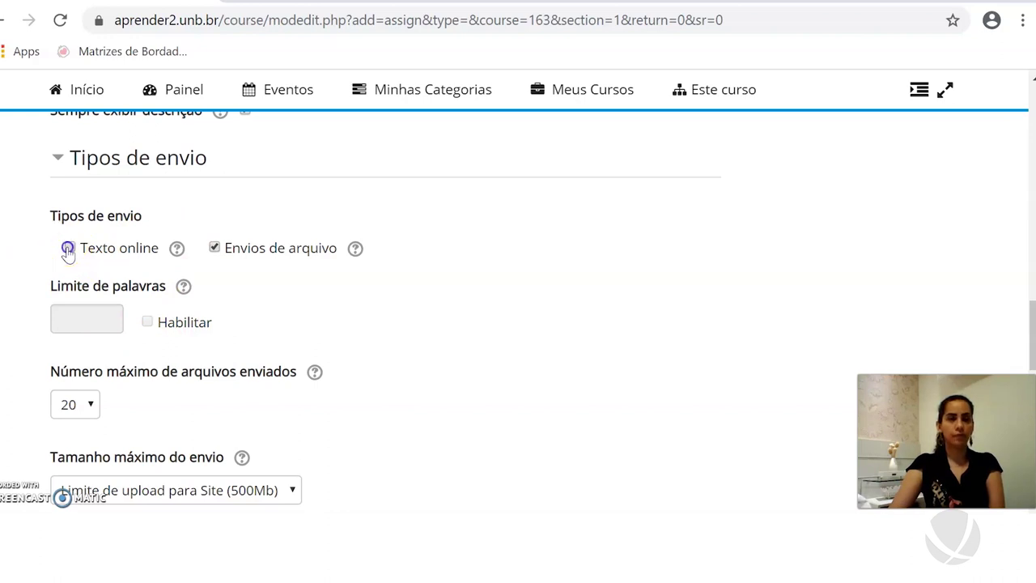
left_click(214, 249)
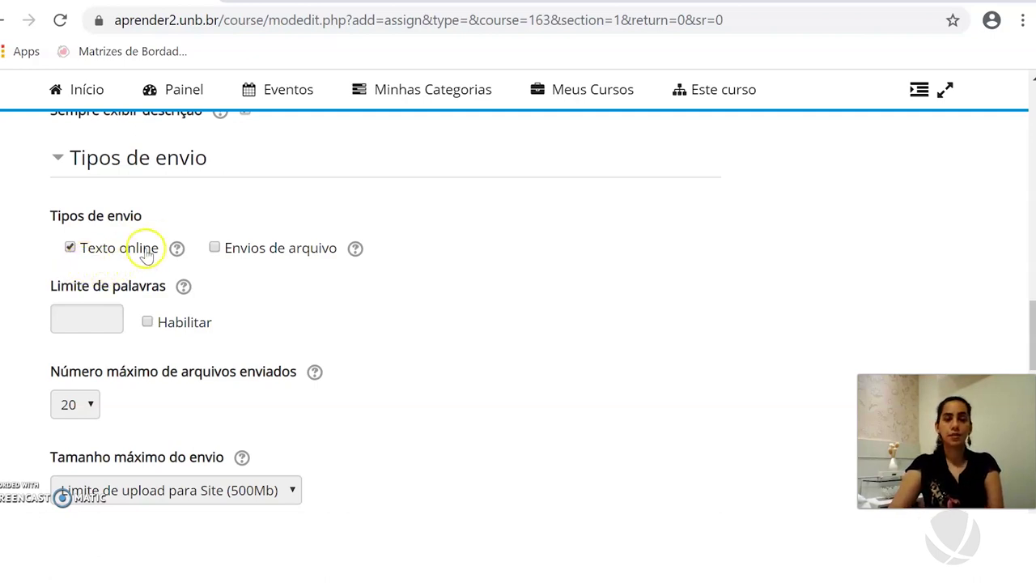
left_click(188, 330)
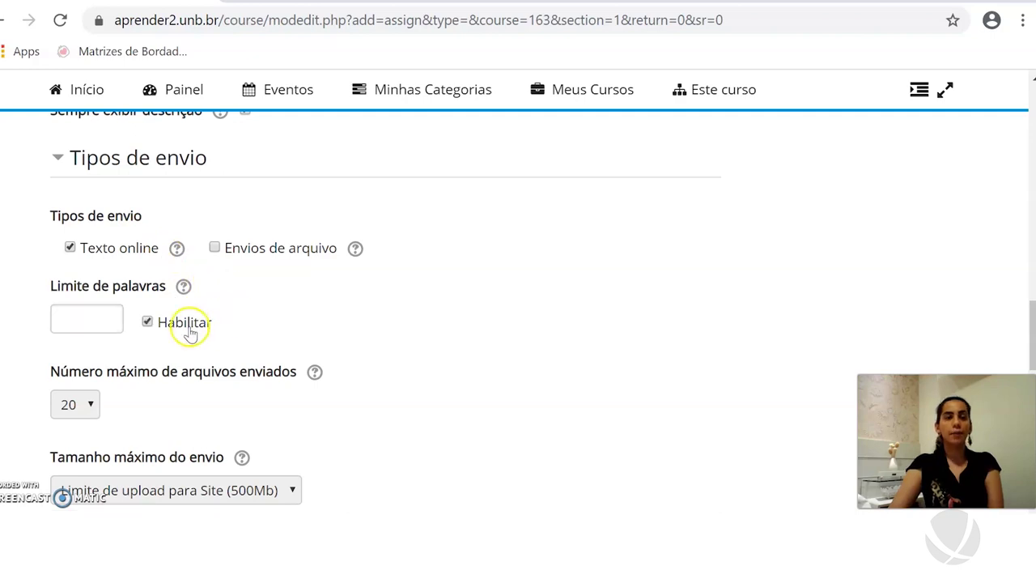
left_click(147, 323)
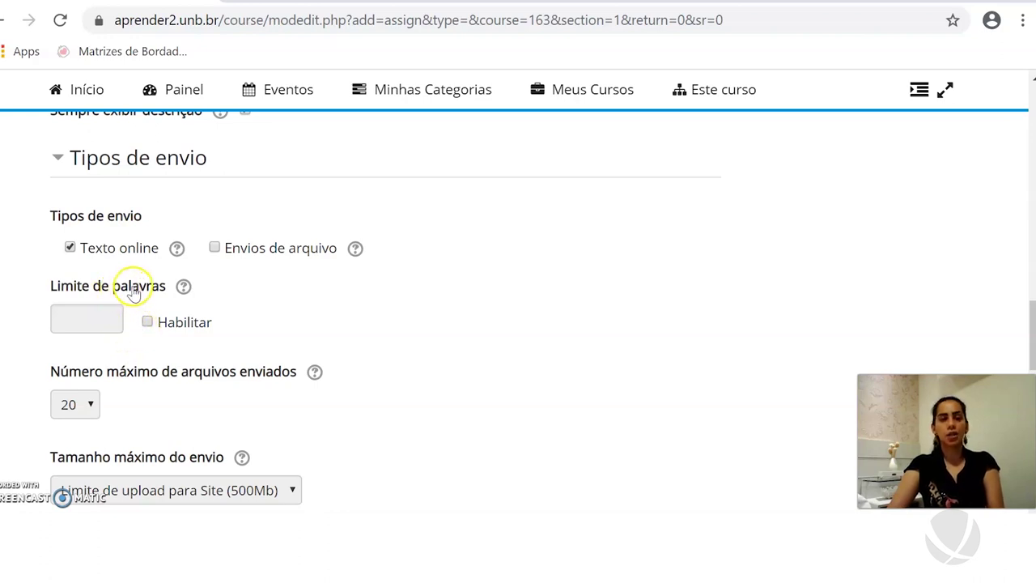
left_click(215, 248)
left_click(71, 247)
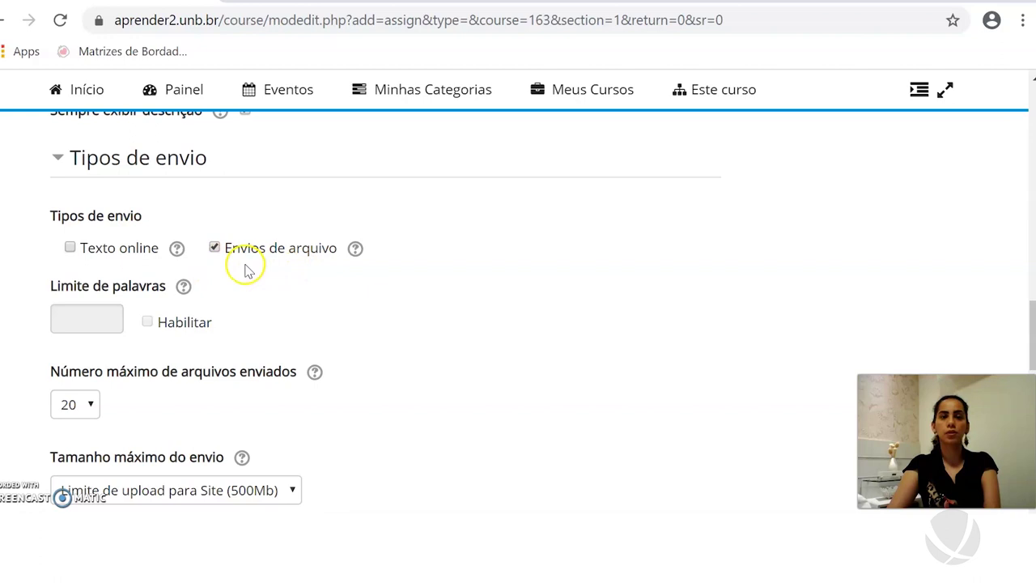
- Set the maximum number of files students can submit to 1
scroll(349, 257, "down", 2)
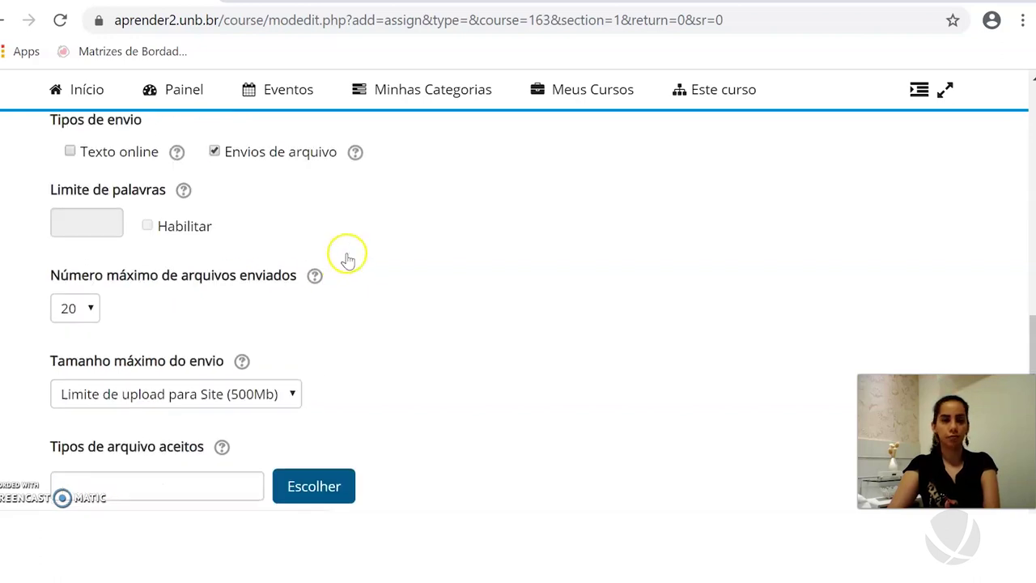
scroll(336, 306, "down", 2)
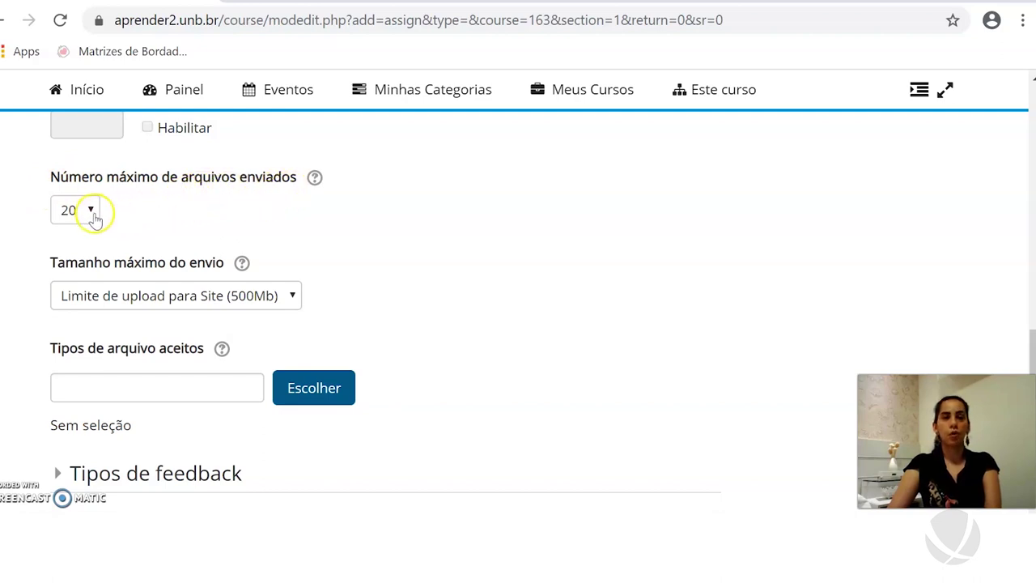
left_click(90, 211)
scroll(90, 259, "up", 2)
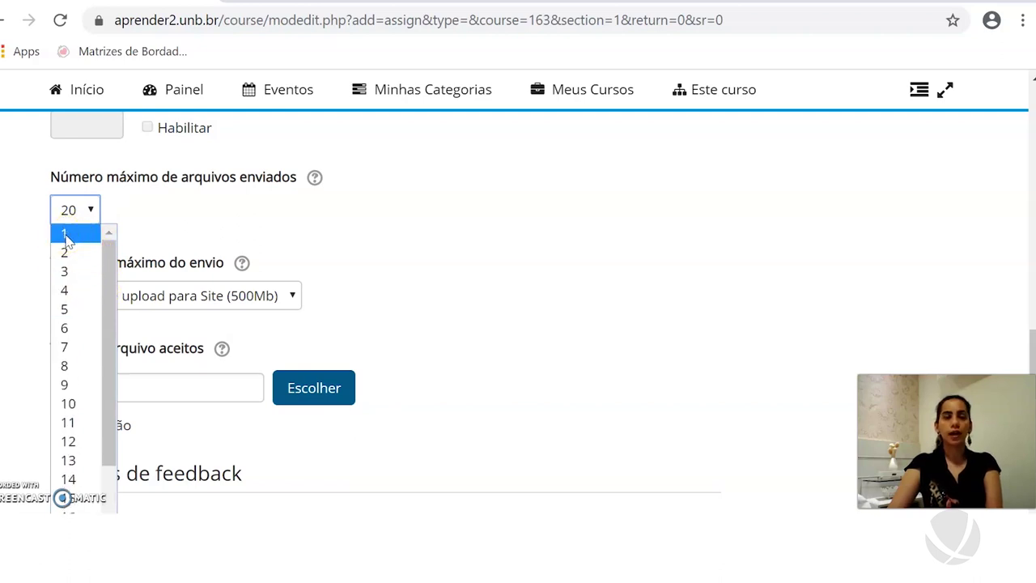
left_click(64, 235)
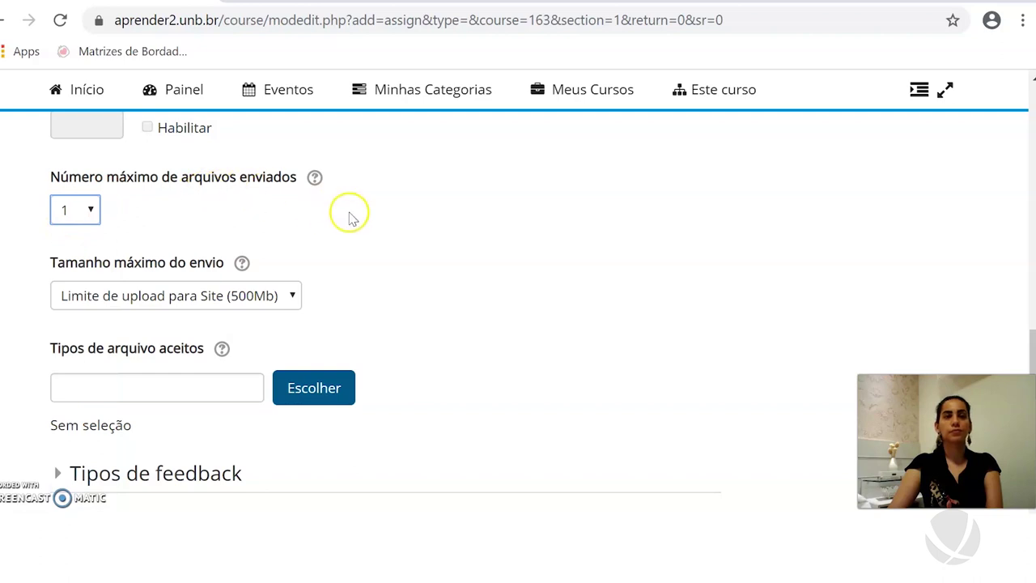
- Examine the list of file types that can be accepted for submissions and close it without selecting any
scroll(348, 212, "down", 1)
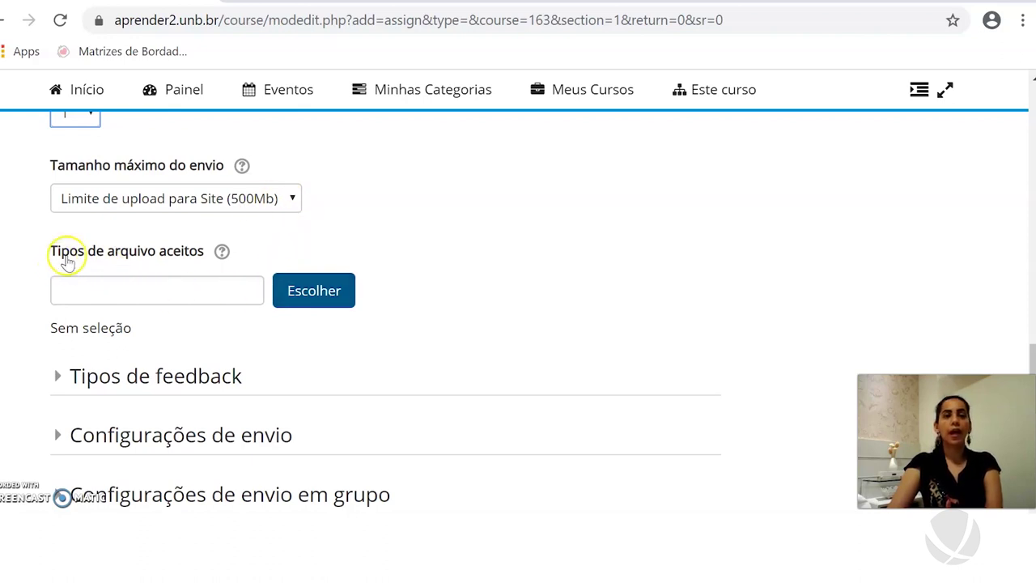
left_click(306, 299)
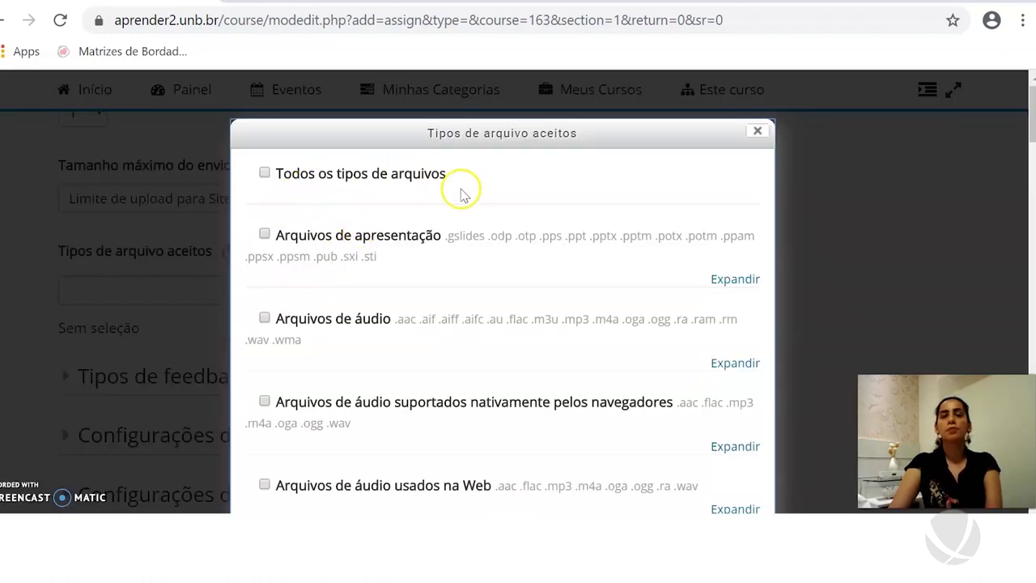
scroll(490, 226, "down", 2)
scroll(491, 235, "down", 5)
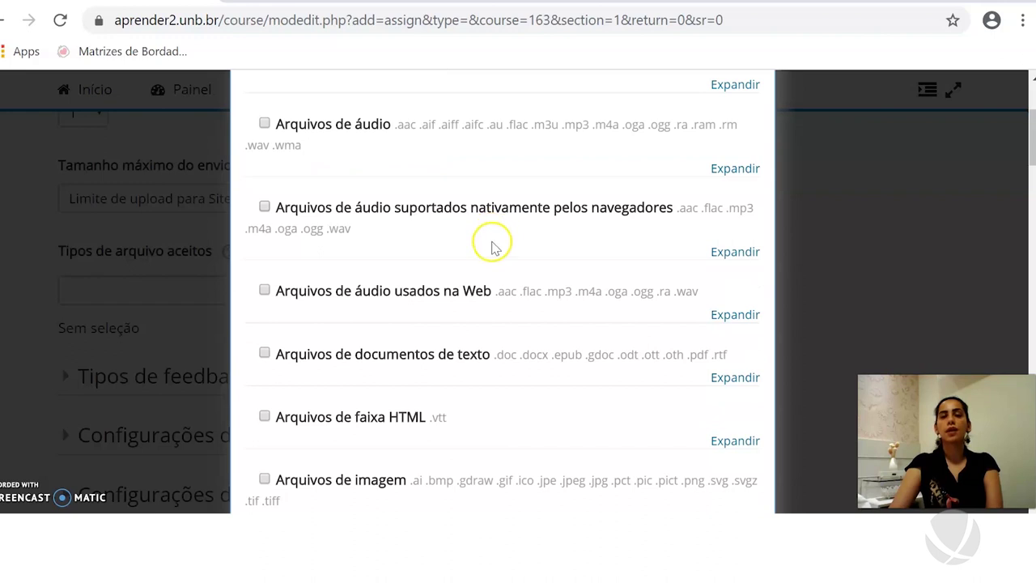
scroll(495, 253, "down", 2)
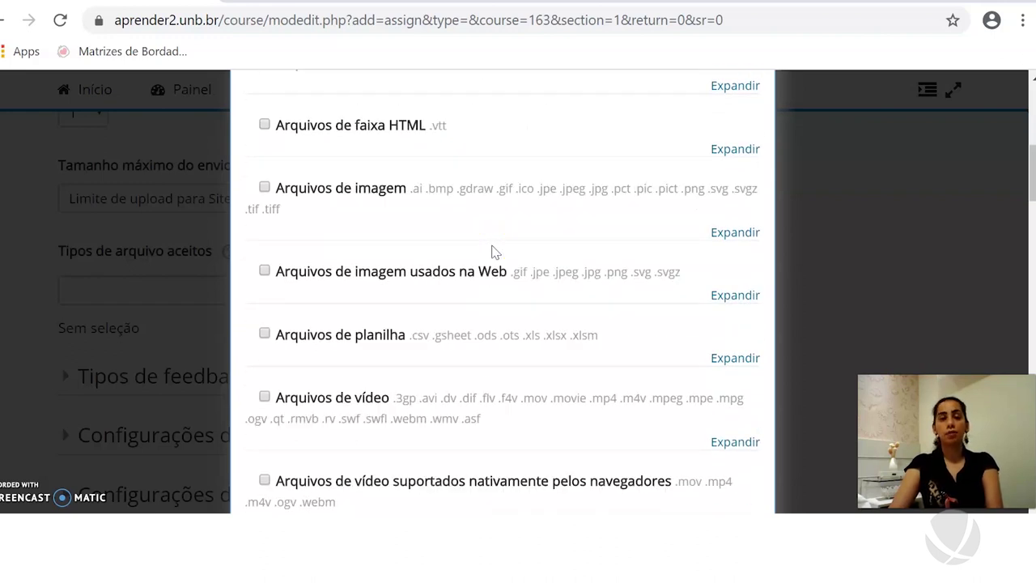
scroll(492, 251, "down", 8)
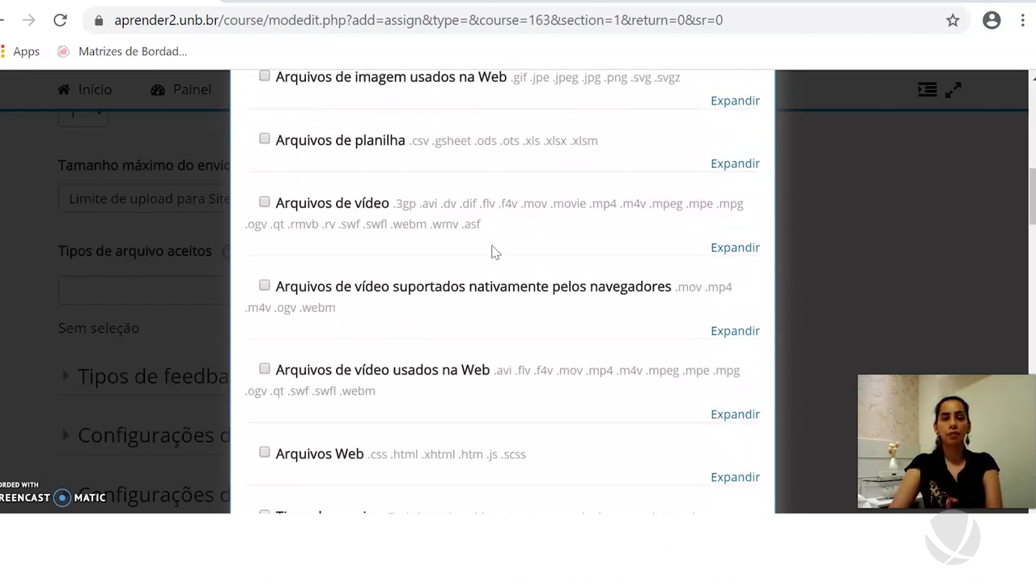
scroll(502, 293, "down", 1)
scroll(502, 293, "up", 10)
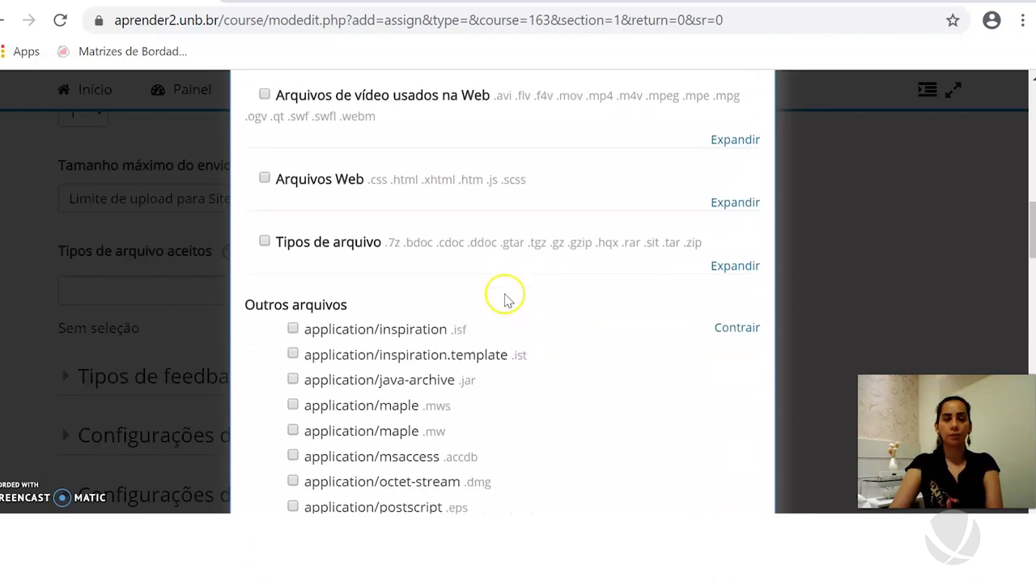
scroll(502, 293, "up", 3)
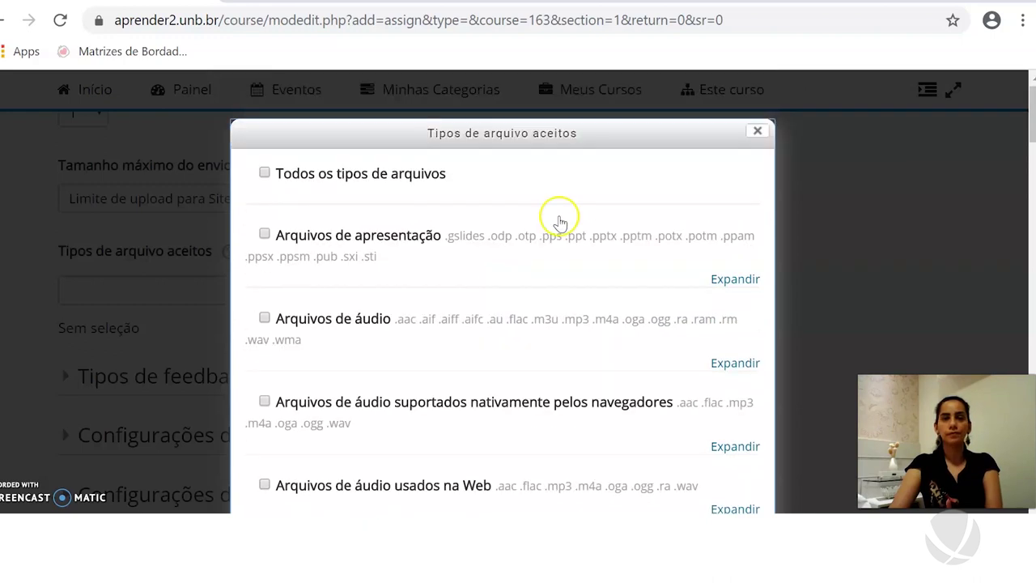
left_click(756, 130)
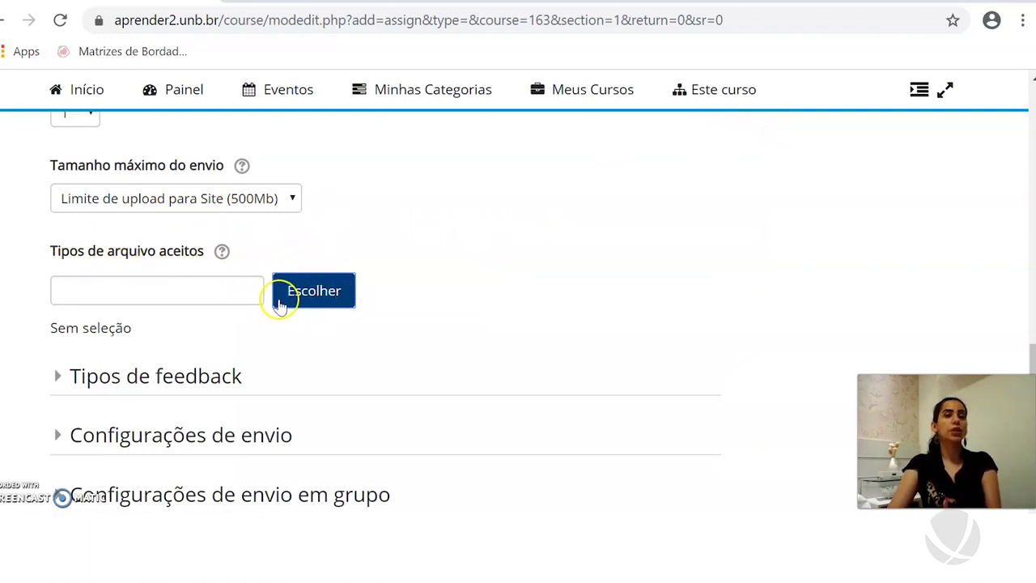
- Expand Tipos de feedback and Configurações de envio, and examine the choices for Exigir que os estudantes cliquem no botão enviar
scroll(500, 212, "down", 3)
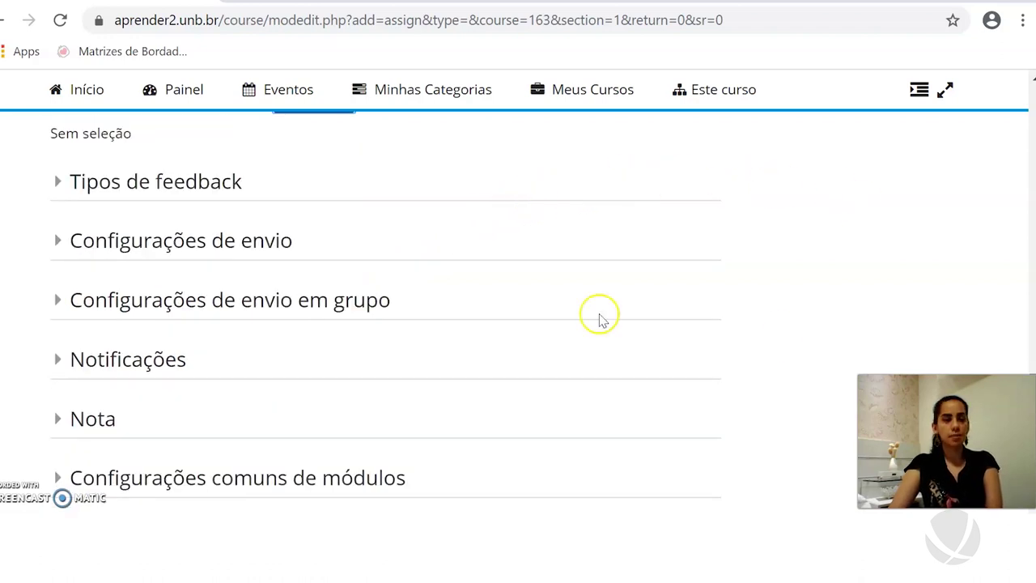
left_click(206, 185)
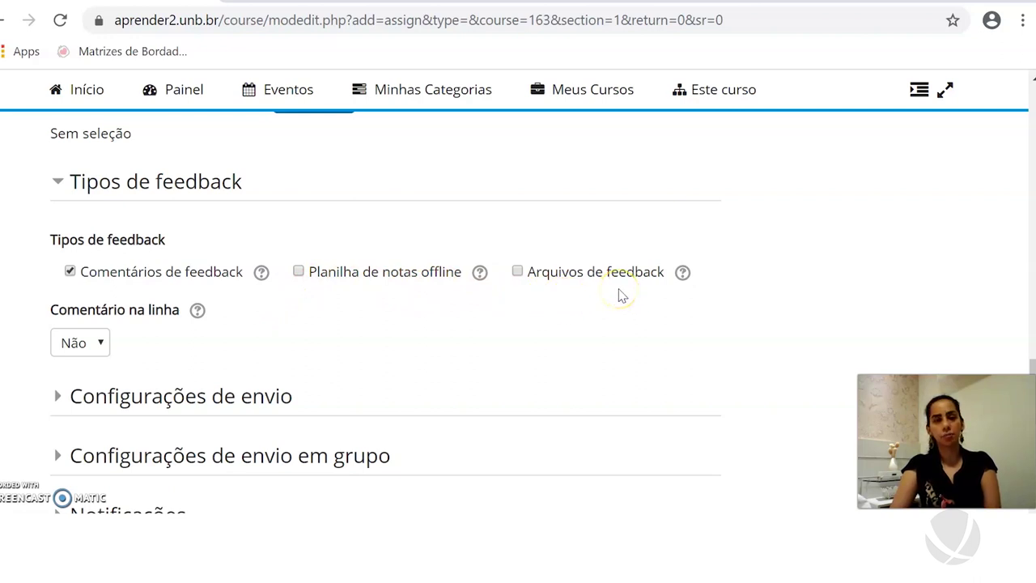
scroll(534, 289, "down", 3)
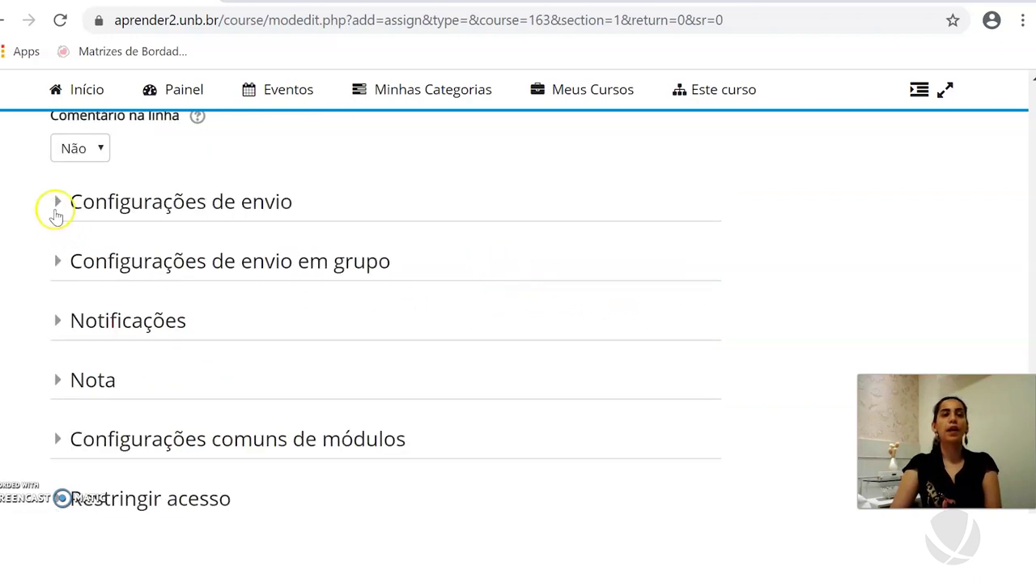
left_click(133, 201)
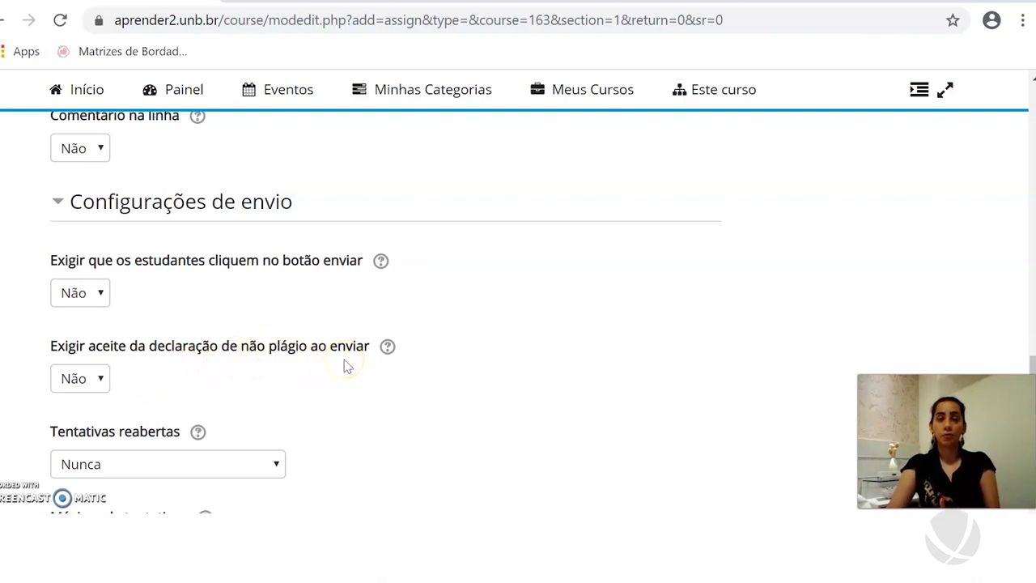
left_click(99, 298)
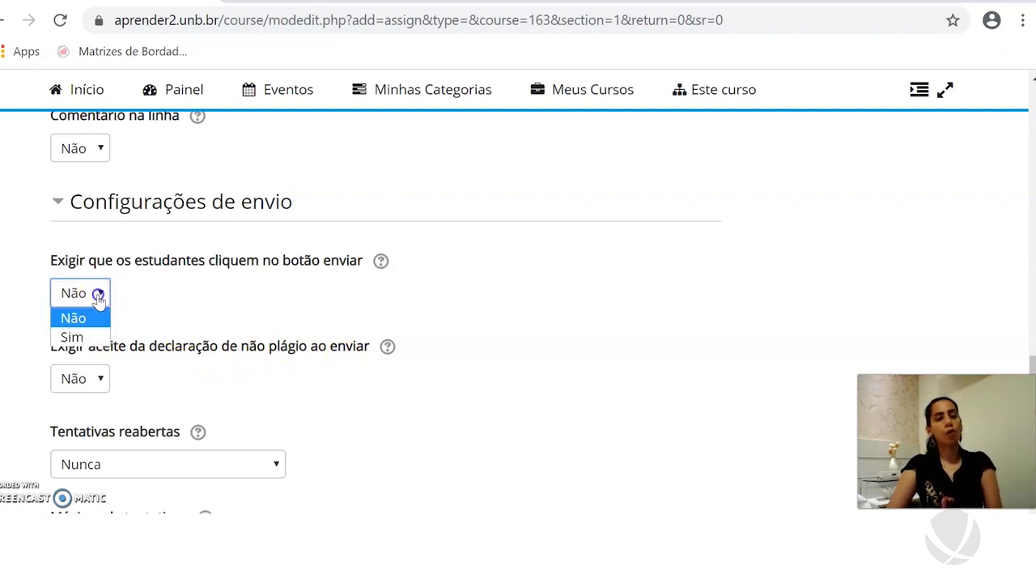
left_click(98, 293)
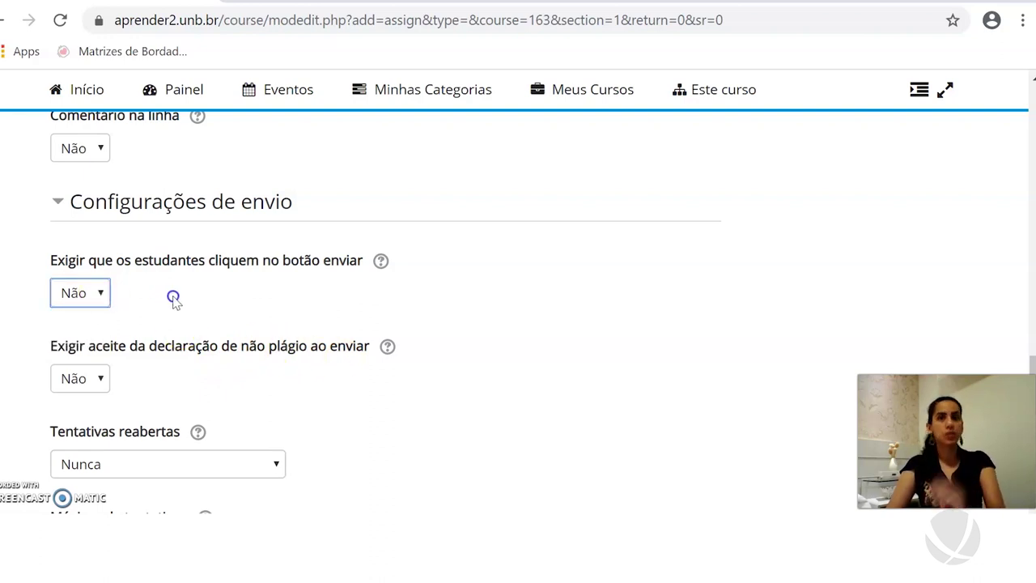
- Review the reopened-attempt settings, expand Nota, and examine the choices for the grade Tipo without changing it
scroll(266, 307, "down", 2)
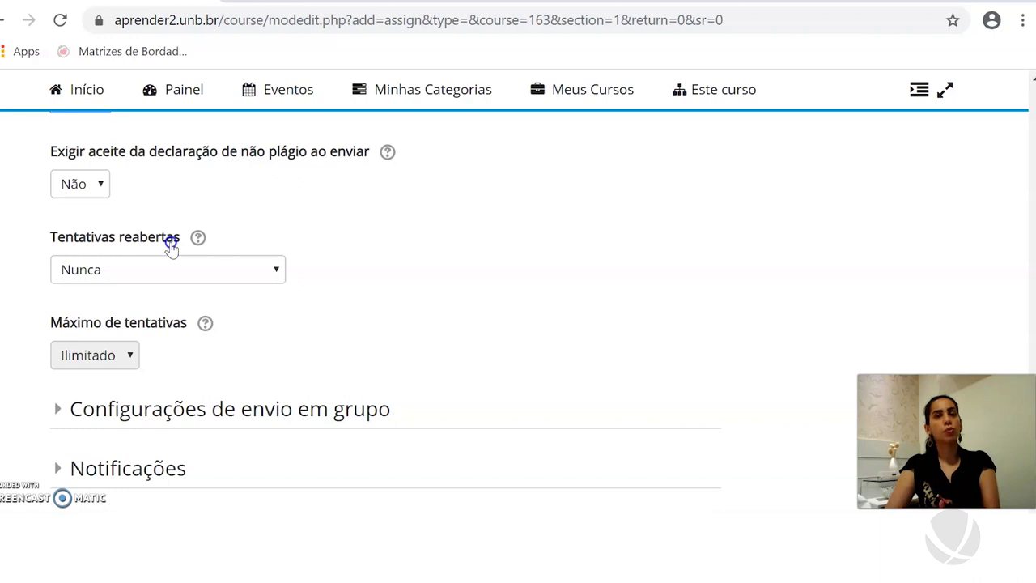
scroll(340, 222, "down", 1)
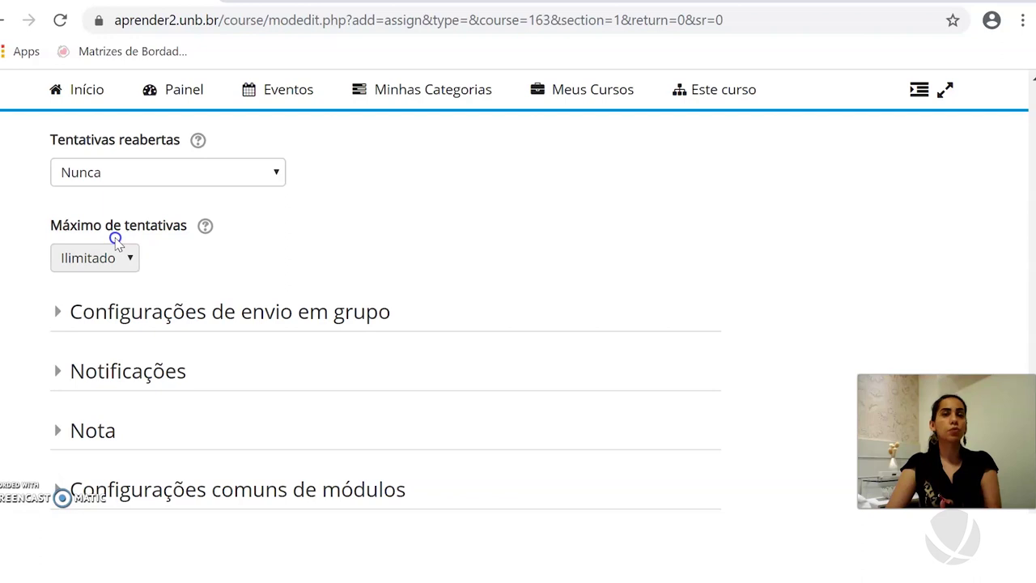
scroll(437, 178, "down", 3)
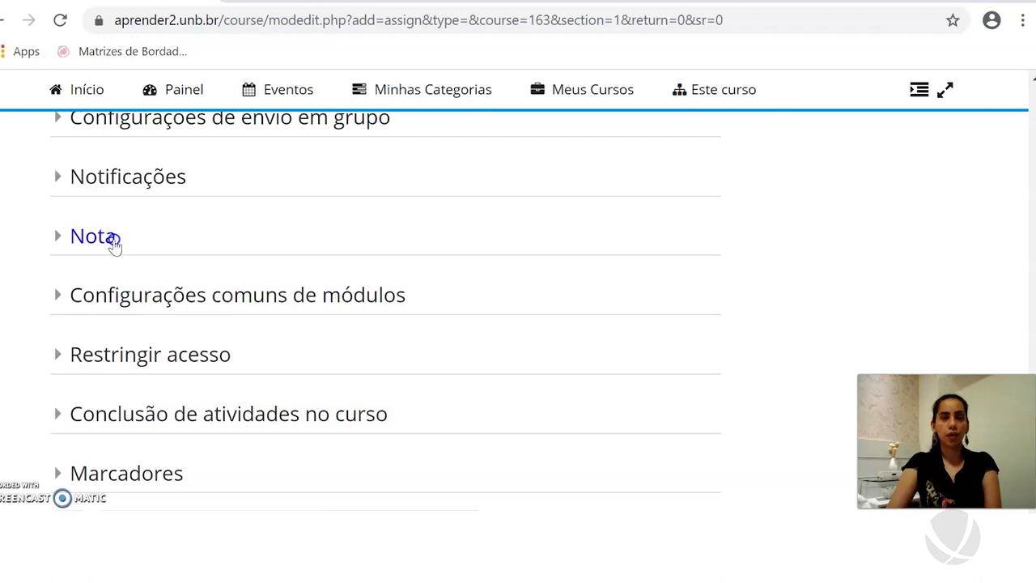
left_click(114, 243)
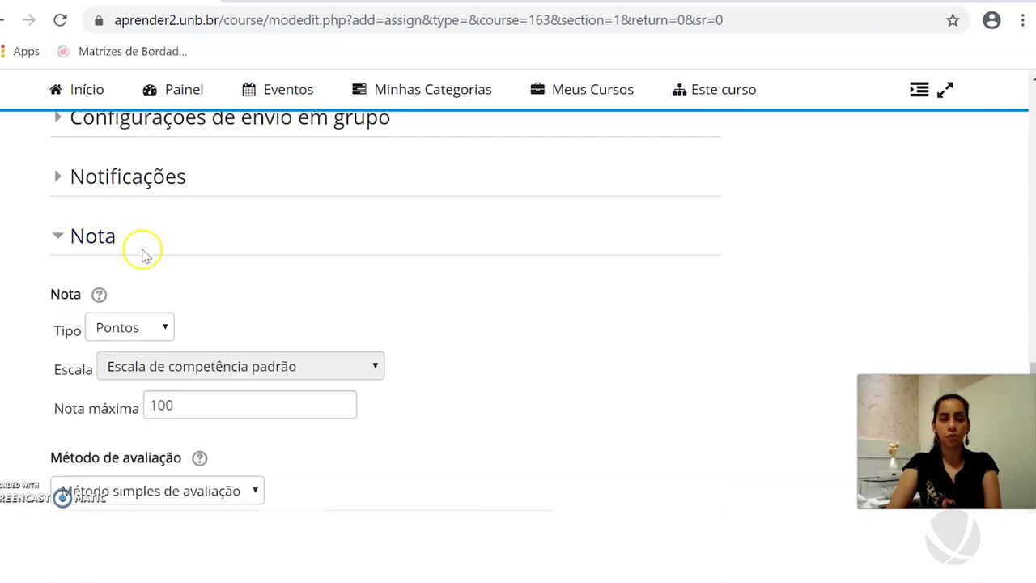
scroll(154, 243, "down", 2)
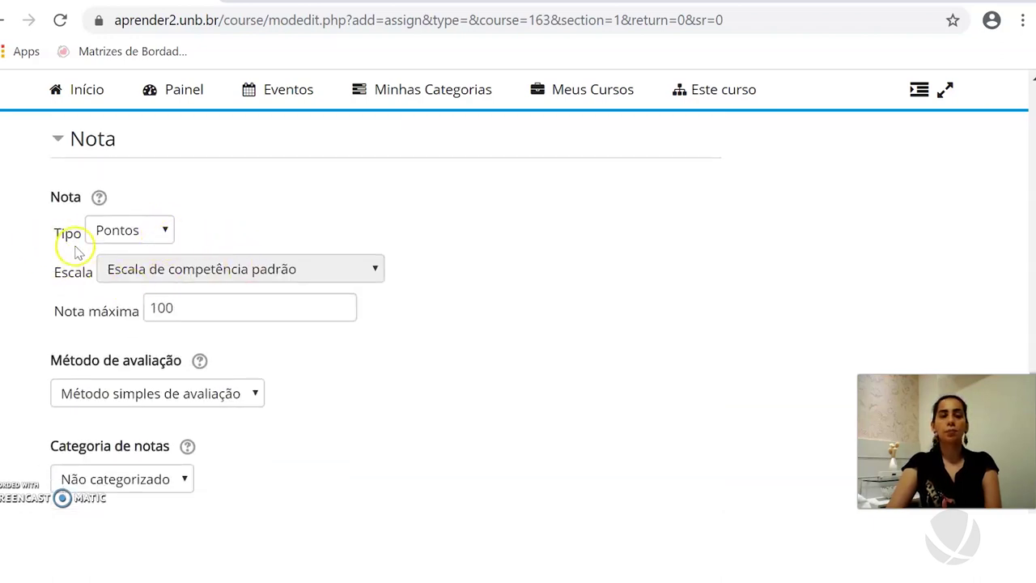
left_click(165, 231)
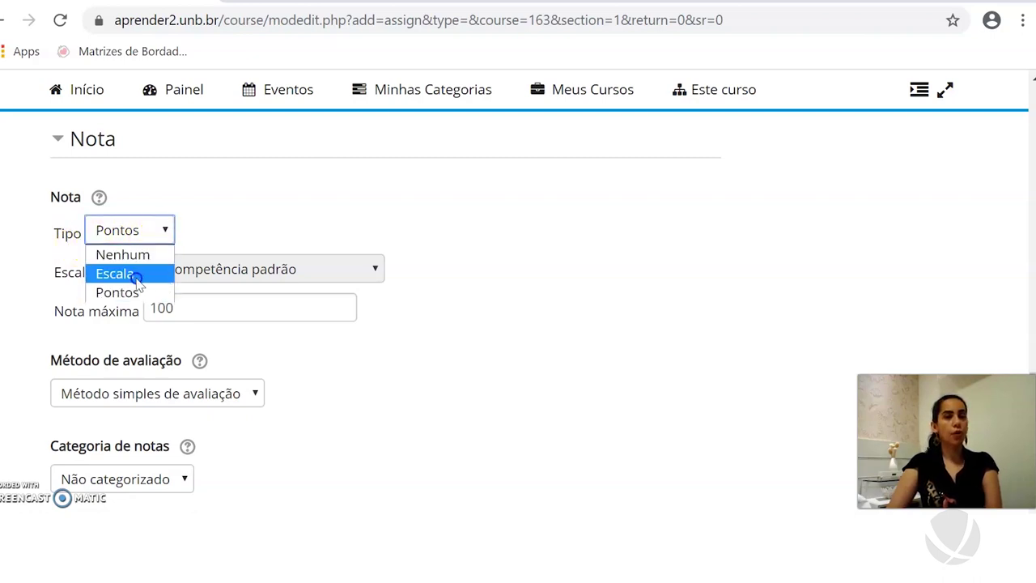
left_click(214, 212)
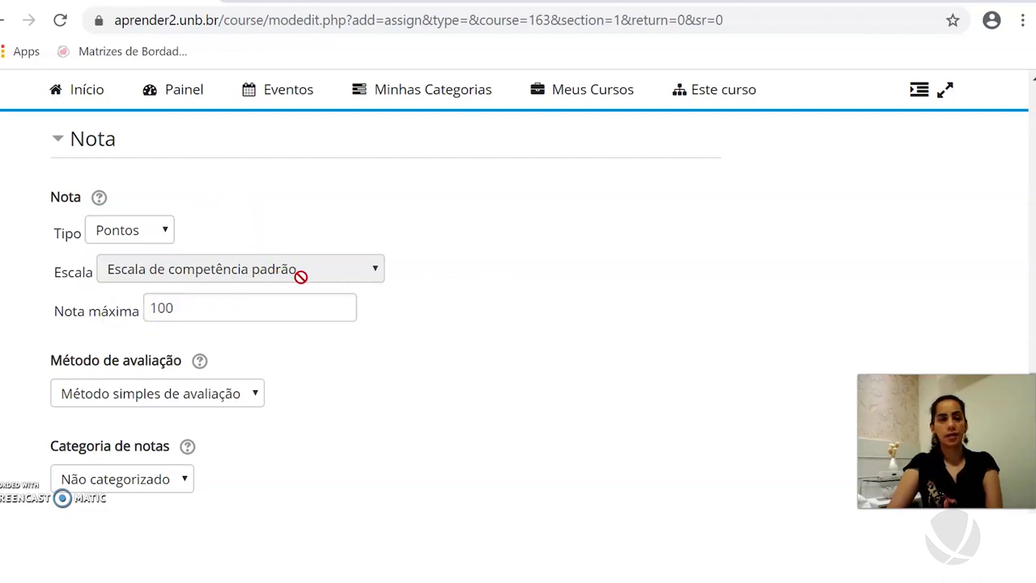
- Examine the remaining grade settings, from Método de avaliação and Nota para aprovação through to the end of the form
scroll(316, 280, "down", 3)
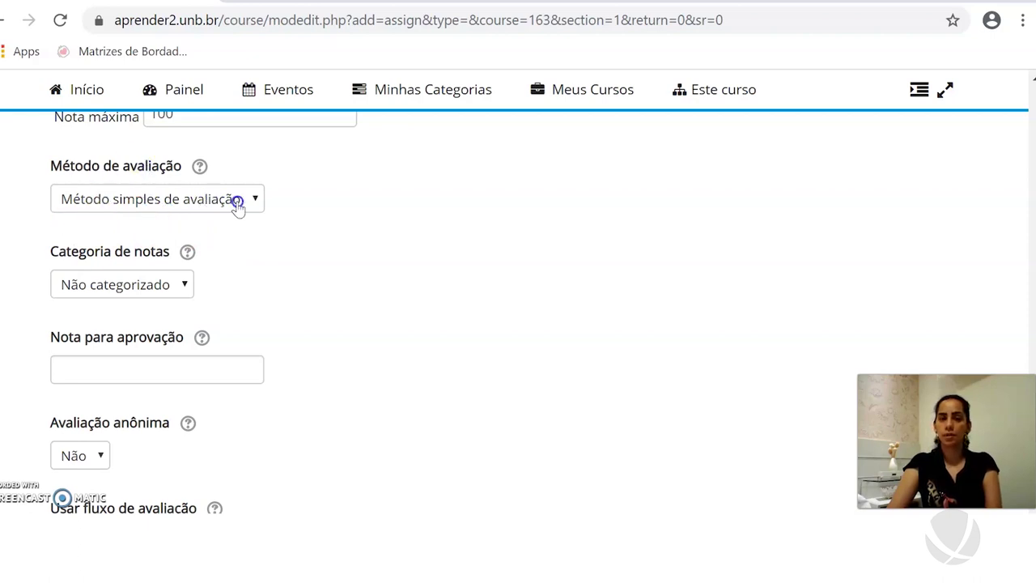
scroll(335, 232, "down", 1)
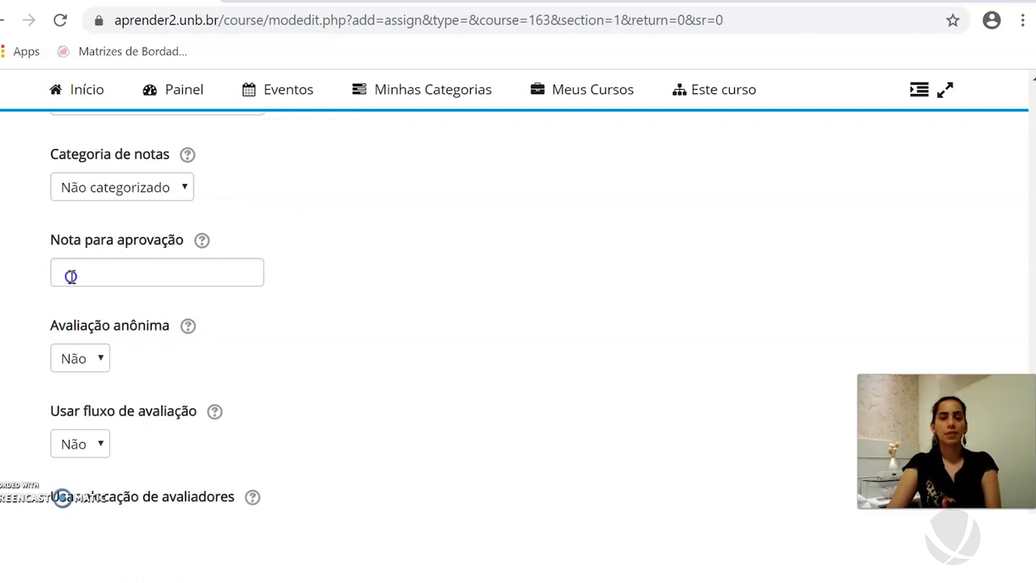
scroll(307, 238, "down", 1)
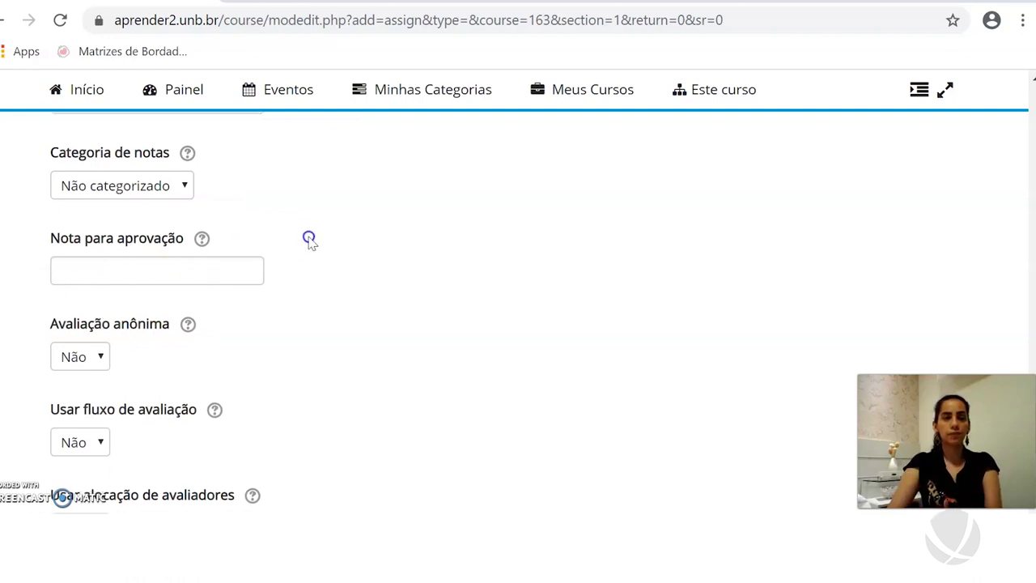
scroll(309, 240, "down", 1)
scroll(308, 239, "down", 3)
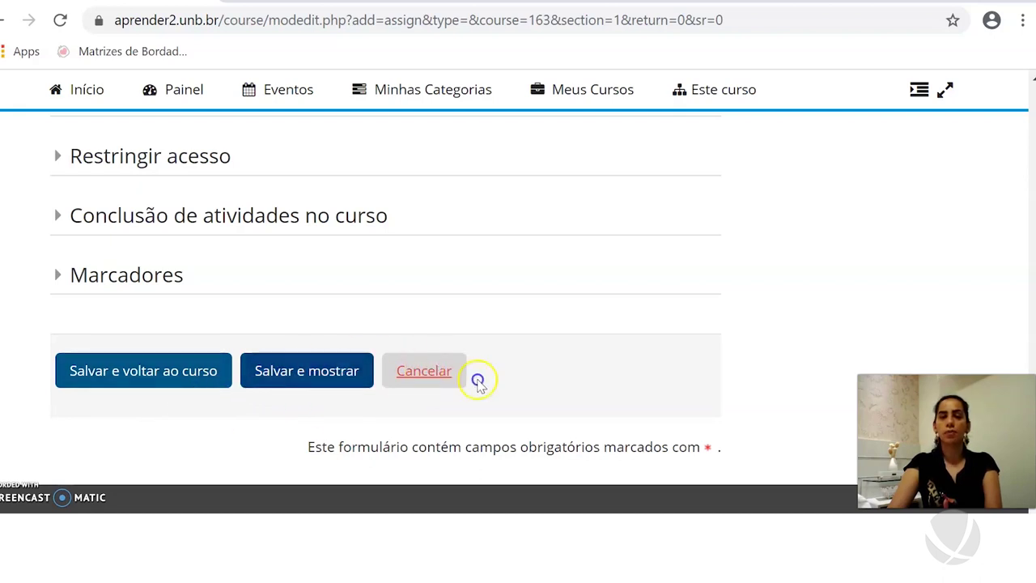
- Remove the stray letters "Ca" from the assignment name so that it reads "Tarefa 1"
scroll(601, 332, "up", 15)
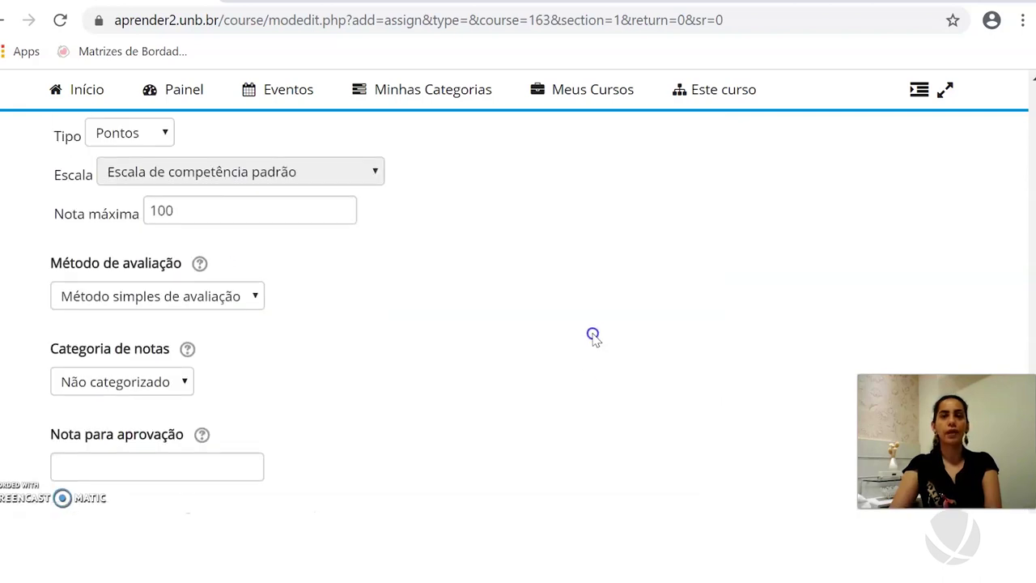
scroll(582, 332, "up", 10)
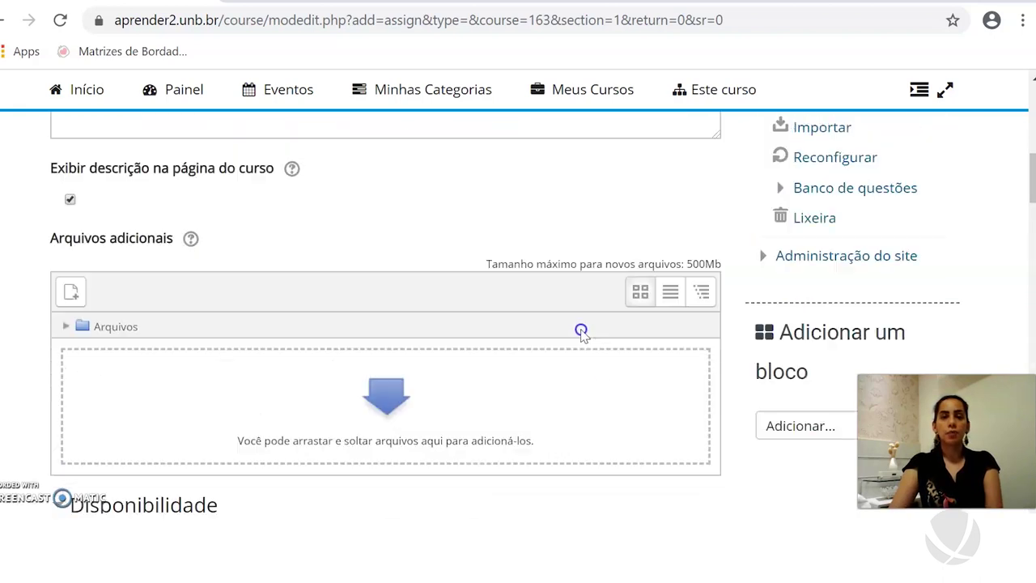
scroll(475, 330, "up", 1)
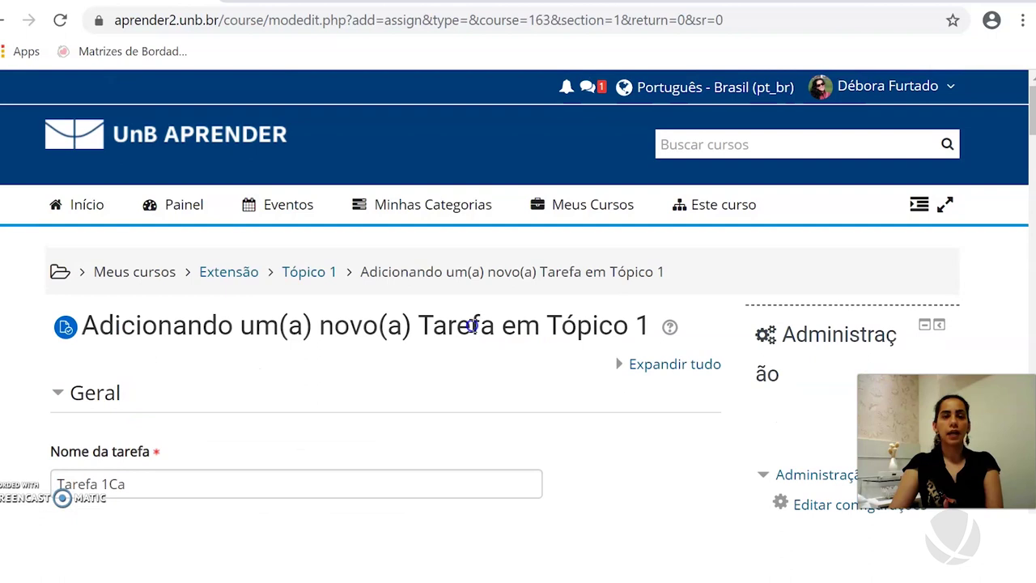
scroll(473, 331, "down", 3)
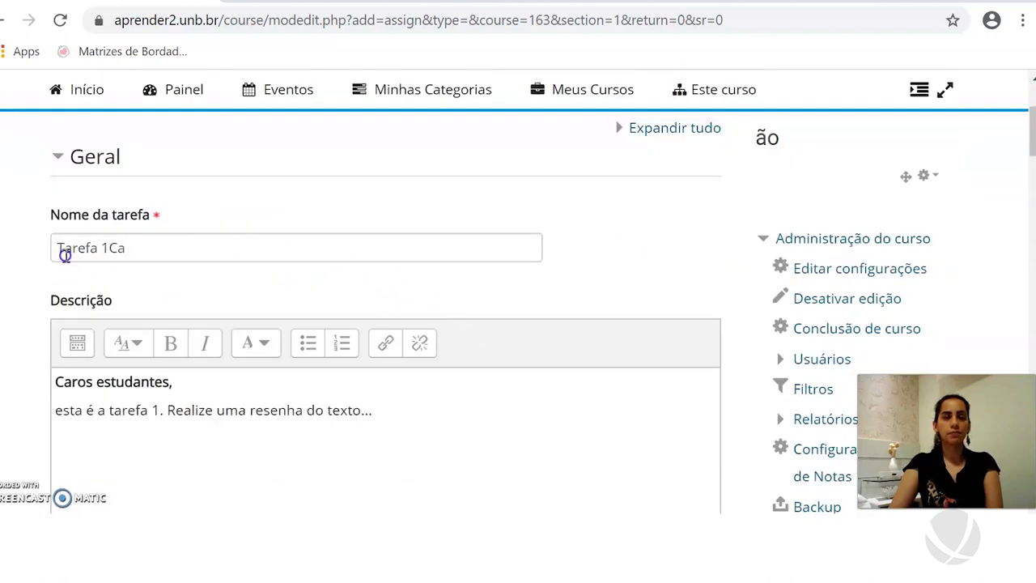
left_click_drag(159, 248, 114, 247)
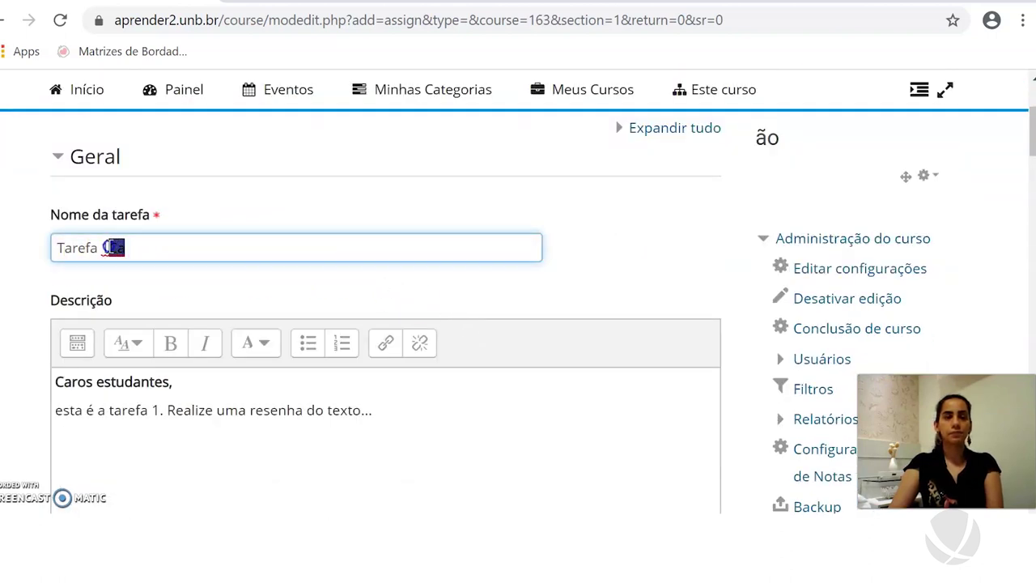
key("BackSpace")
- Review the assignment's description, availability dates, submission types, feedback types, submission settings and grade settings
scroll(178, 249, "down", 1)
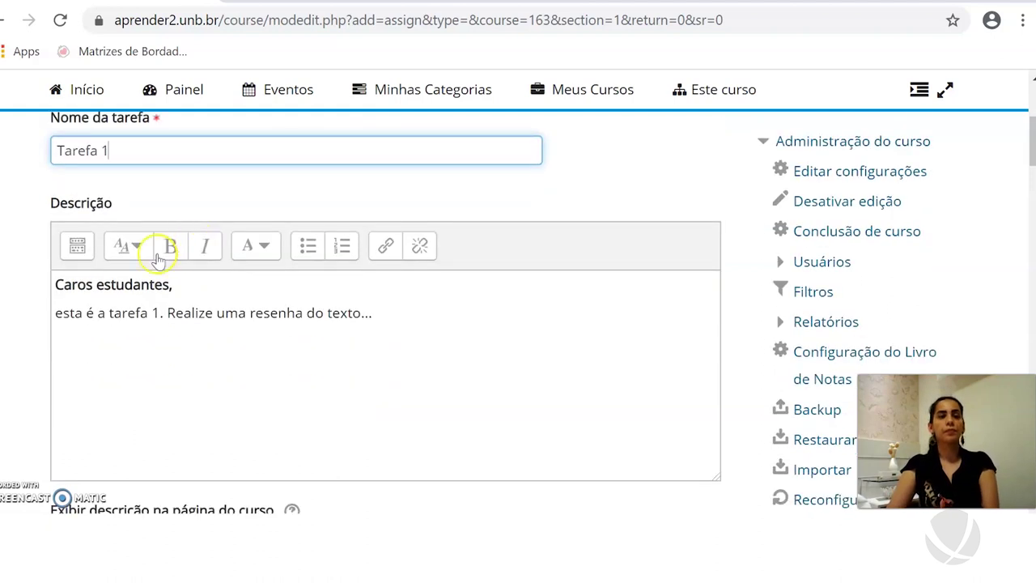
scroll(294, 289, "down", 2)
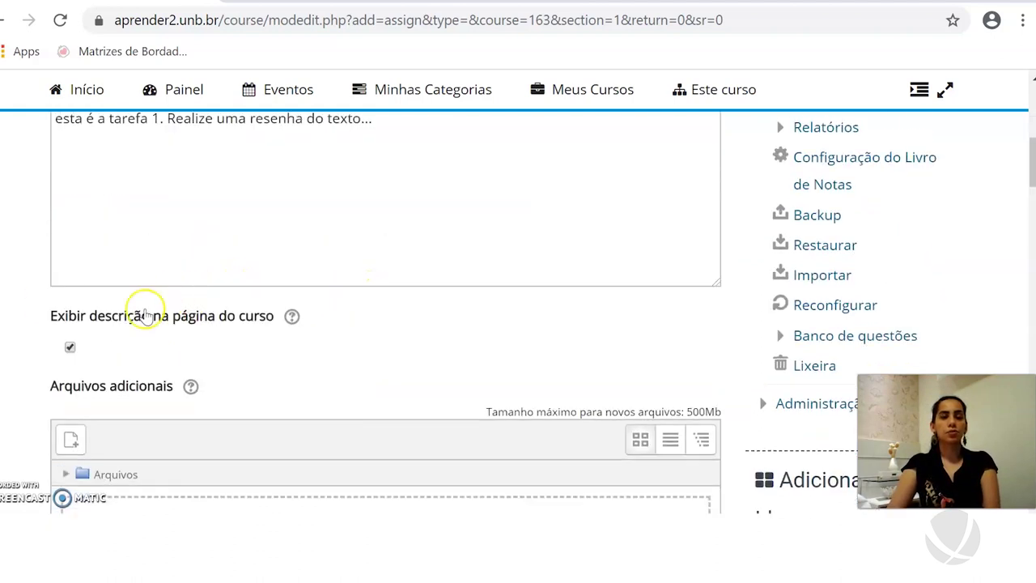
scroll(316, 309, "down", 4)
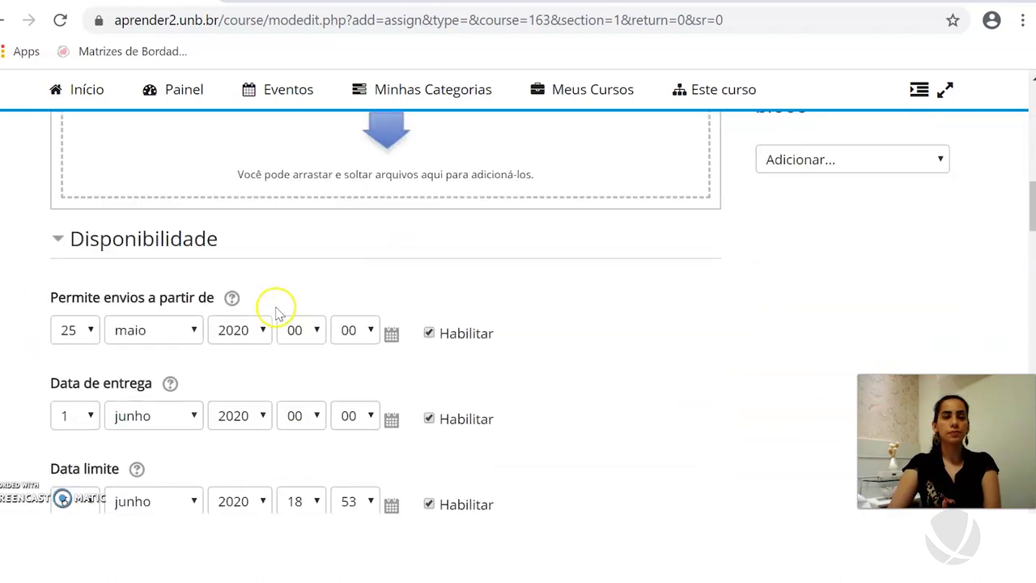
scroll(275, 312, "down", 1)
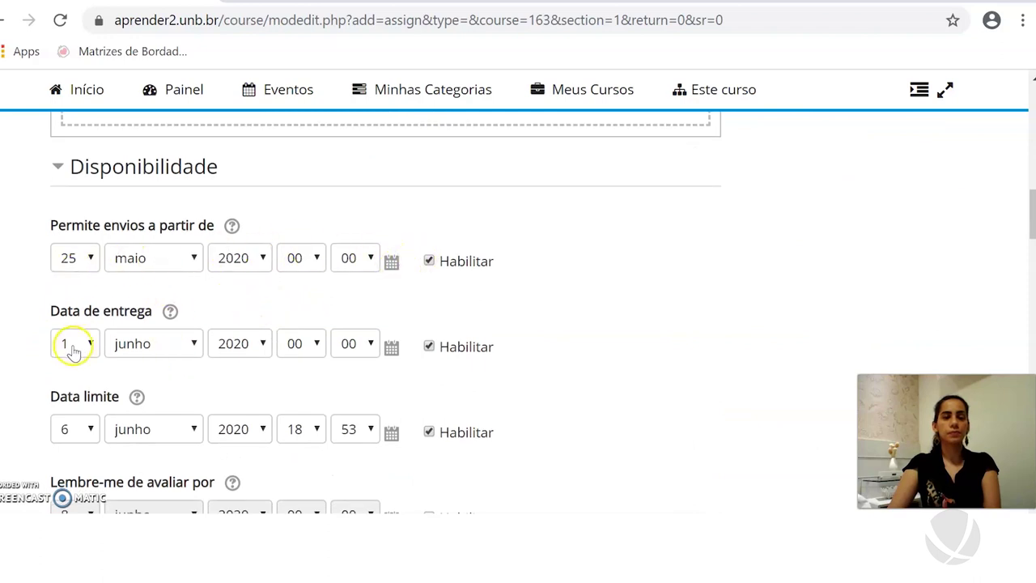
scroll(267, 357, "down", 1)
scroll(267, 357, "down", 1)
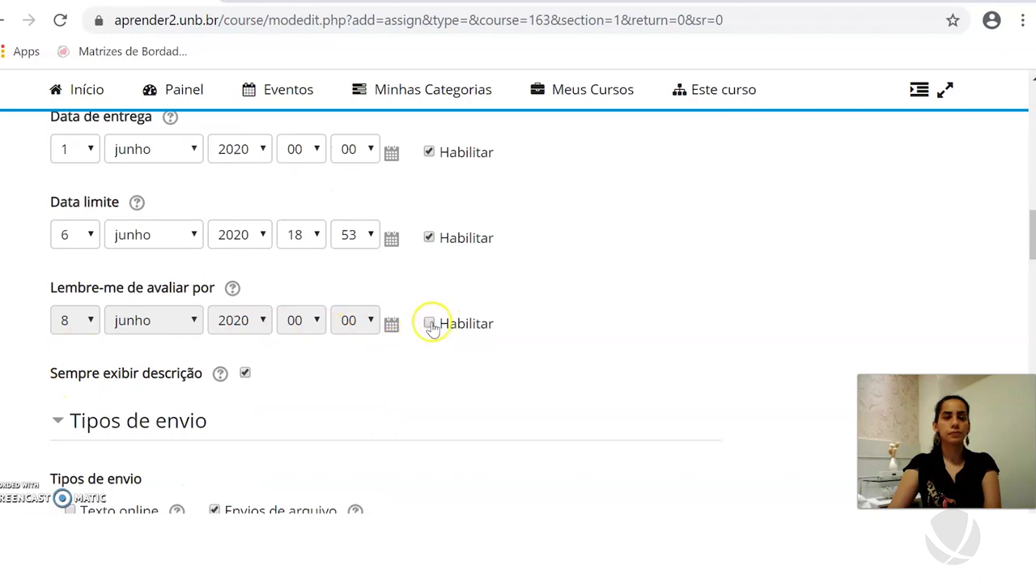
scroll(251, 370, "down", 2)
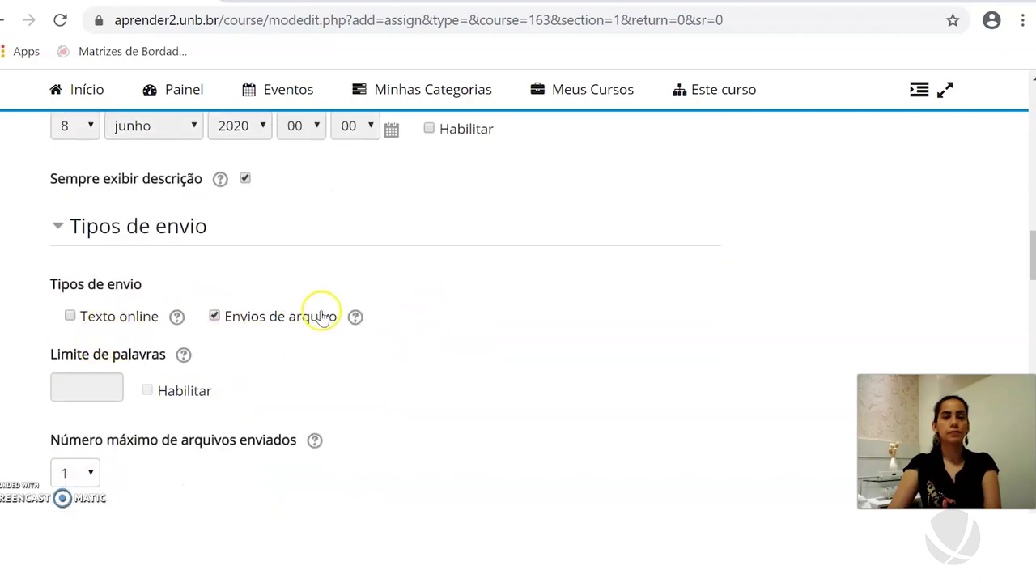
scroll(324, 316, "down", 3)
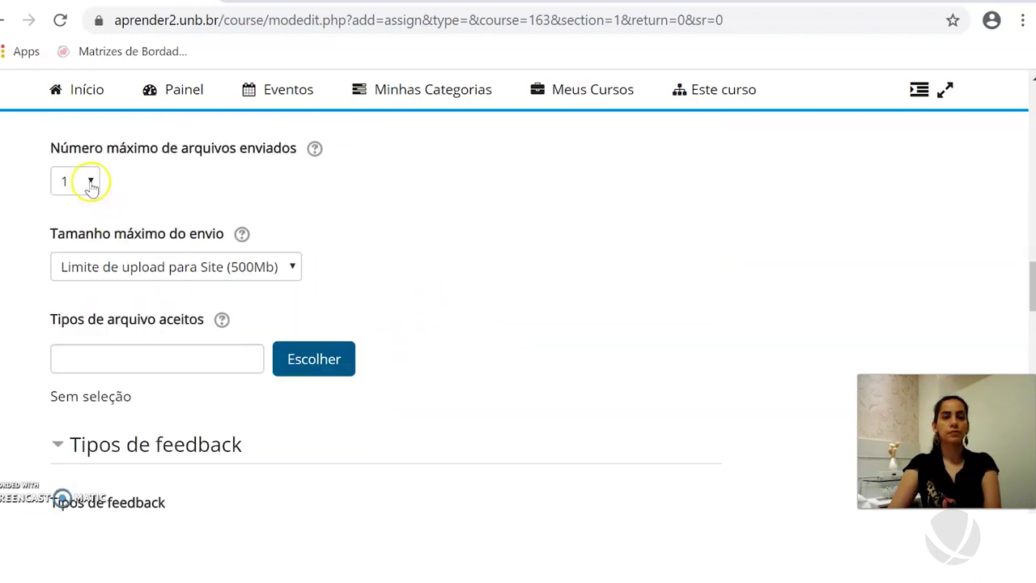
scroll(384, 259, "down", 3)
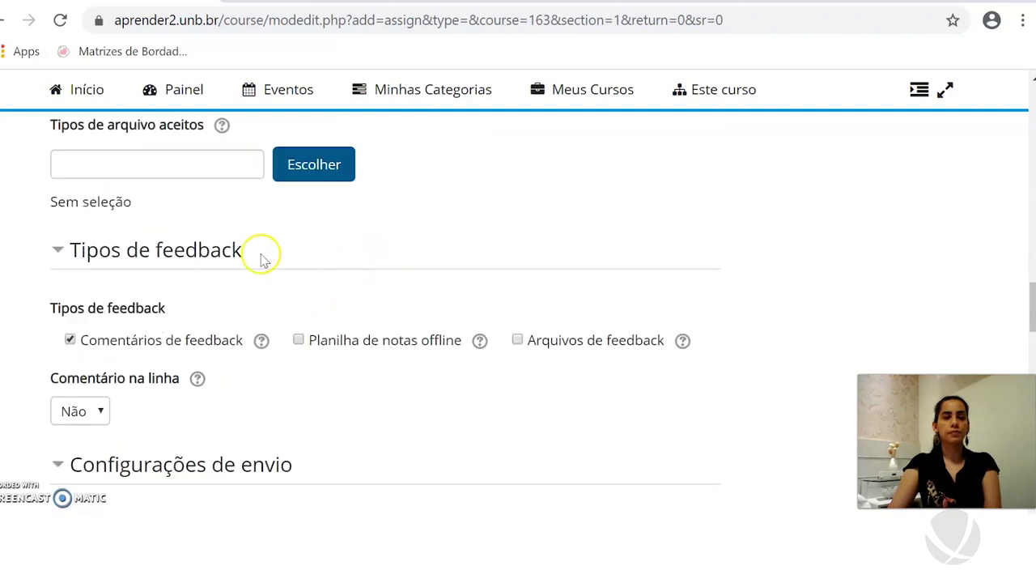
scroll(120, 254, "down", 5)
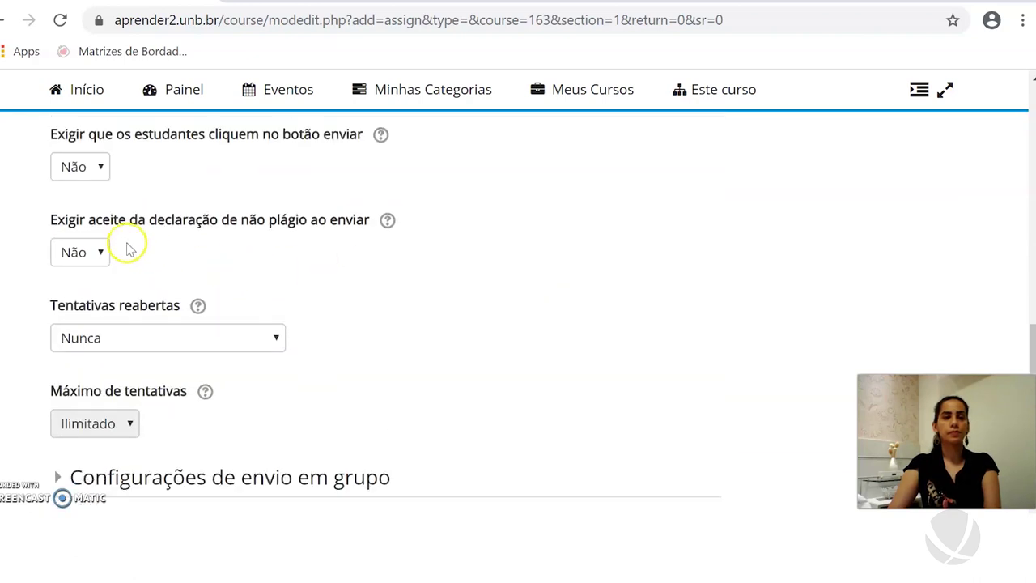
scroll(178, 262, "down", 5)
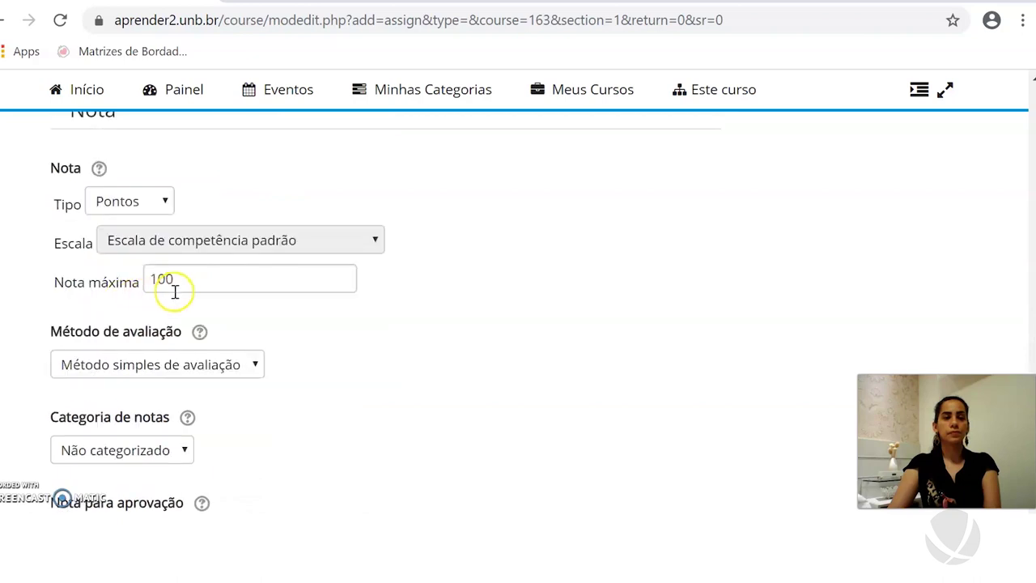
- Save the assignment, return to the course page, and check the Tarefa 1 entry under Tópico 1
scroll(278, 270, "down", 7)
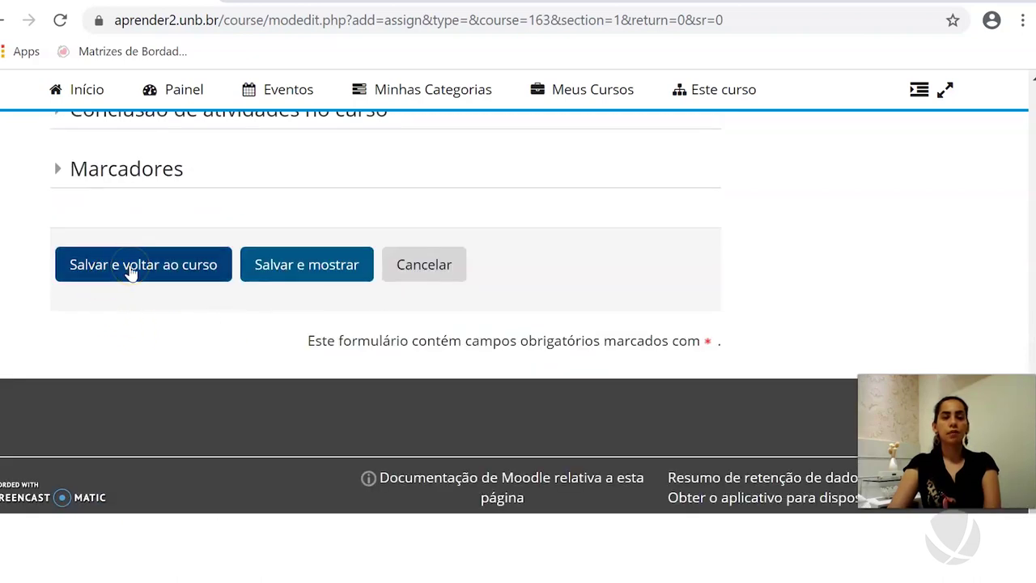
left_click(130, 272)
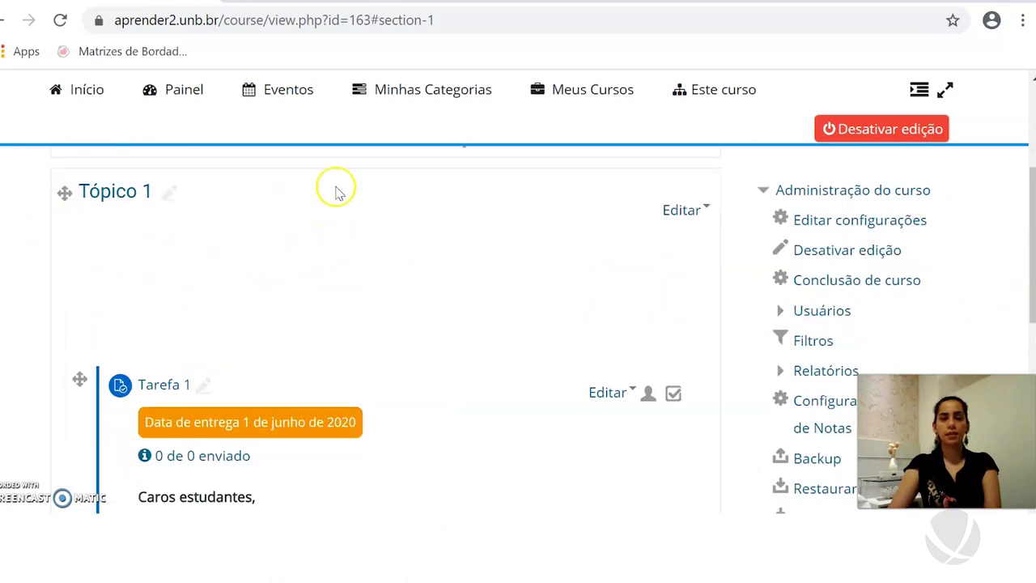
scroll(562, 235, "down", 2)
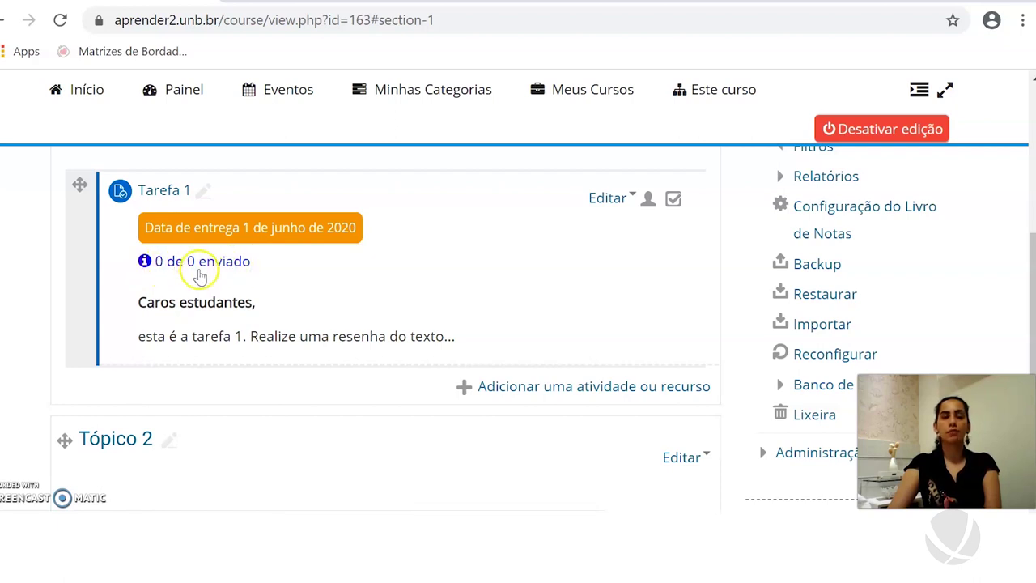
scroll(272, 244, "down", 1)
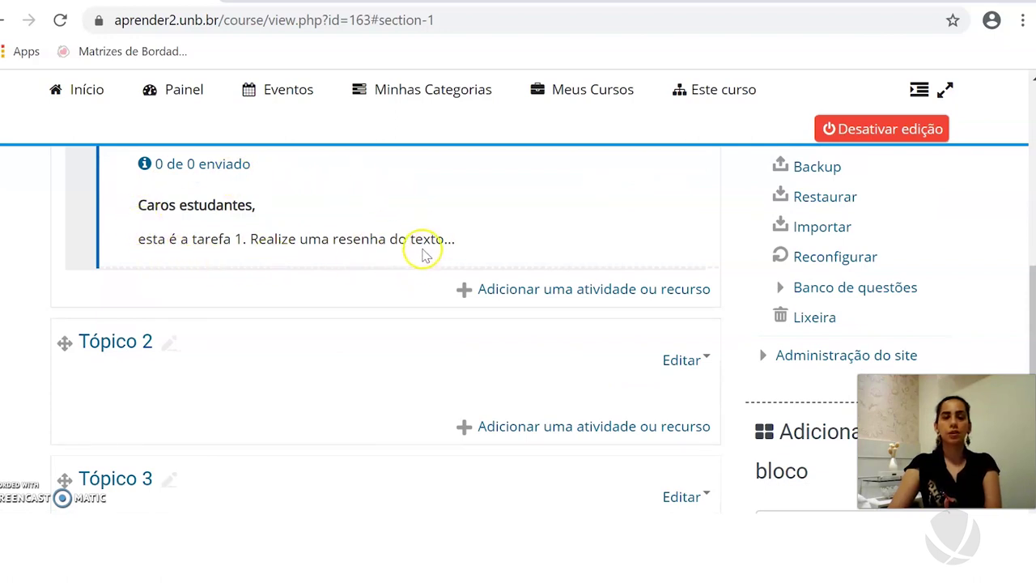
scroll(428, 251, "up", 1)
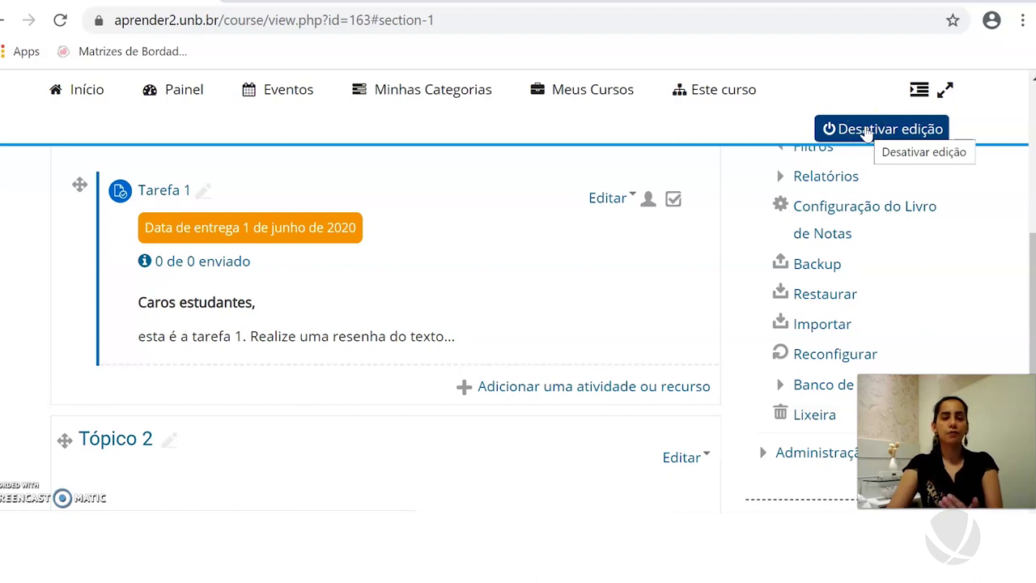
- Turn off course editing and view how Tarefa 1 is displayed in Tópico 1
left_click(867, 131)
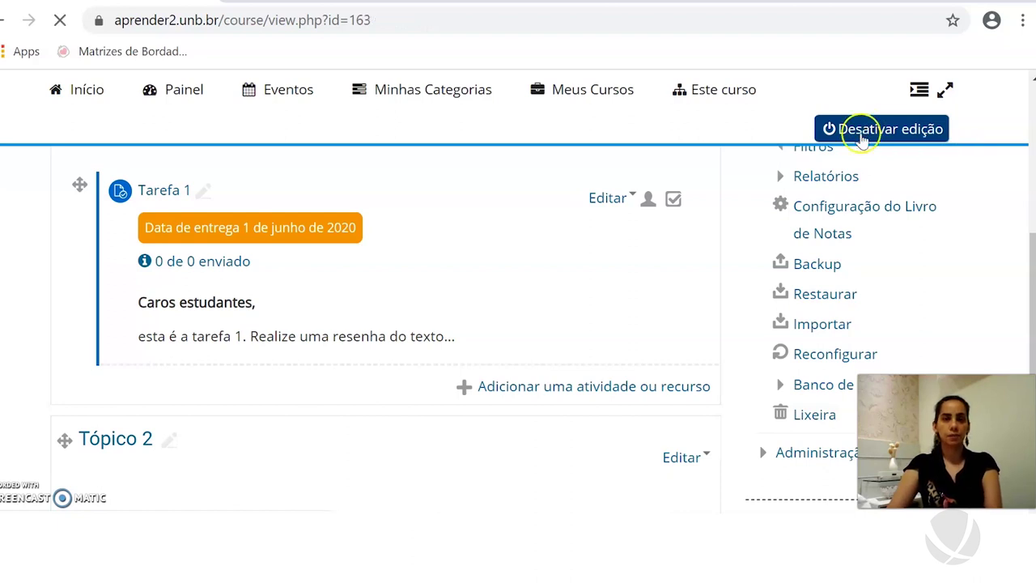
scroll(474, 263, "down", 5)
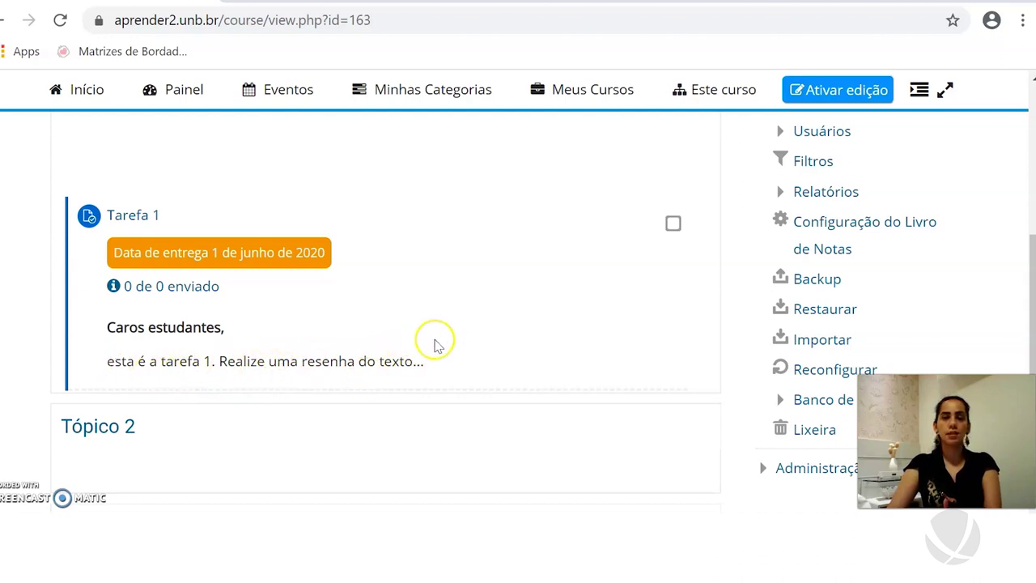
scroll(354, 315, "up", 1)
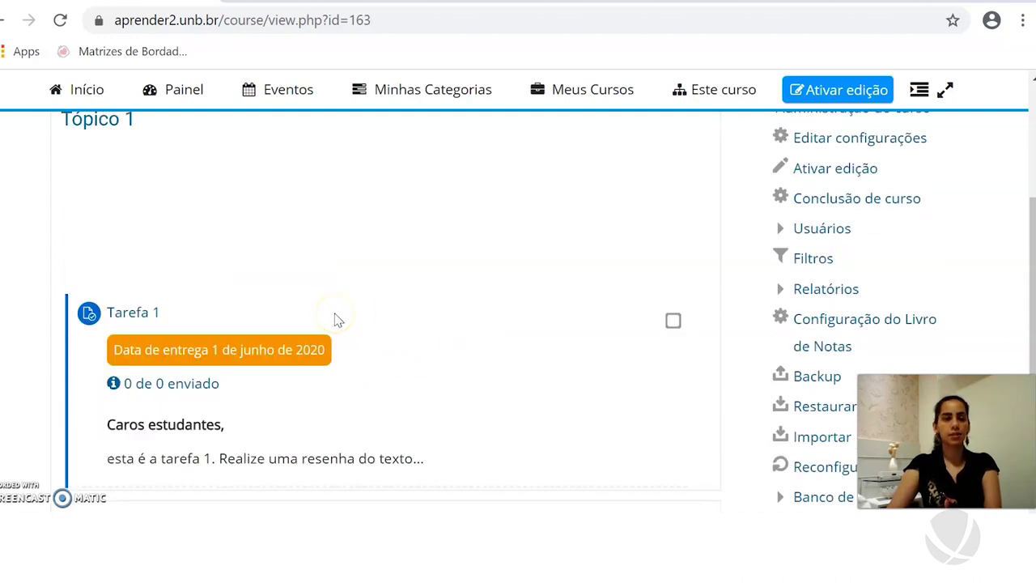
scroll(339, 319, "up", 4)
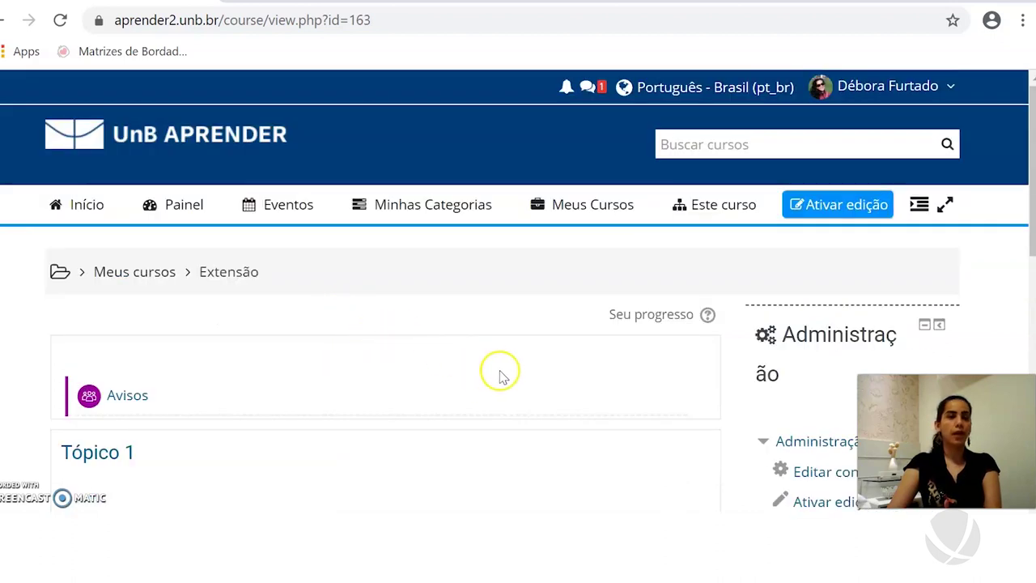